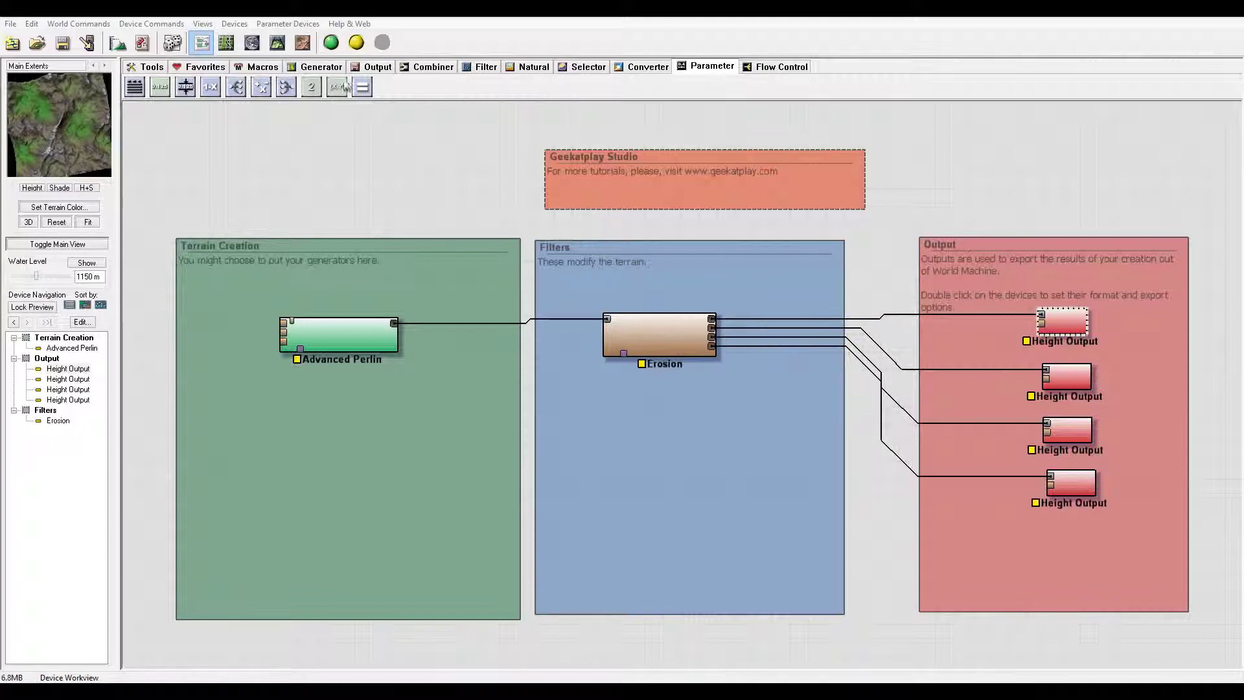
Insert a Terrace filter between Advanced Perlin and Erosion, wiring Perlin → Terrace → Erosion.
left_click(482, 67)
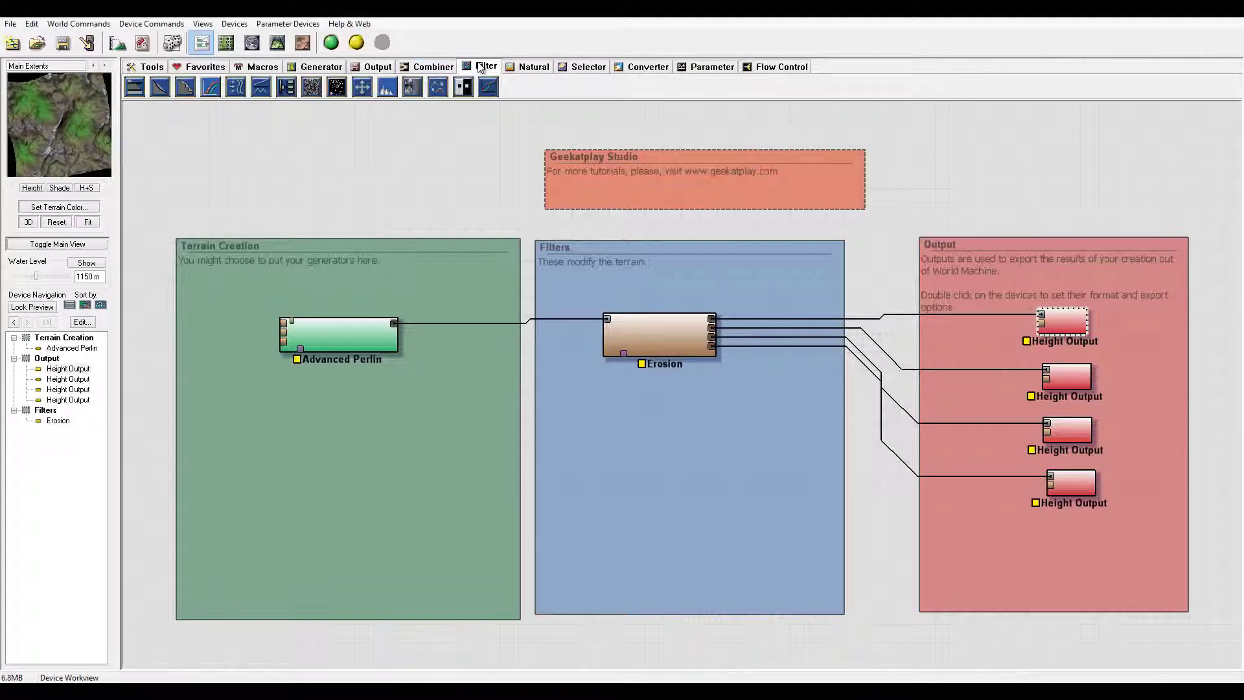
left_click(185, 90)
left_click(466, 411)
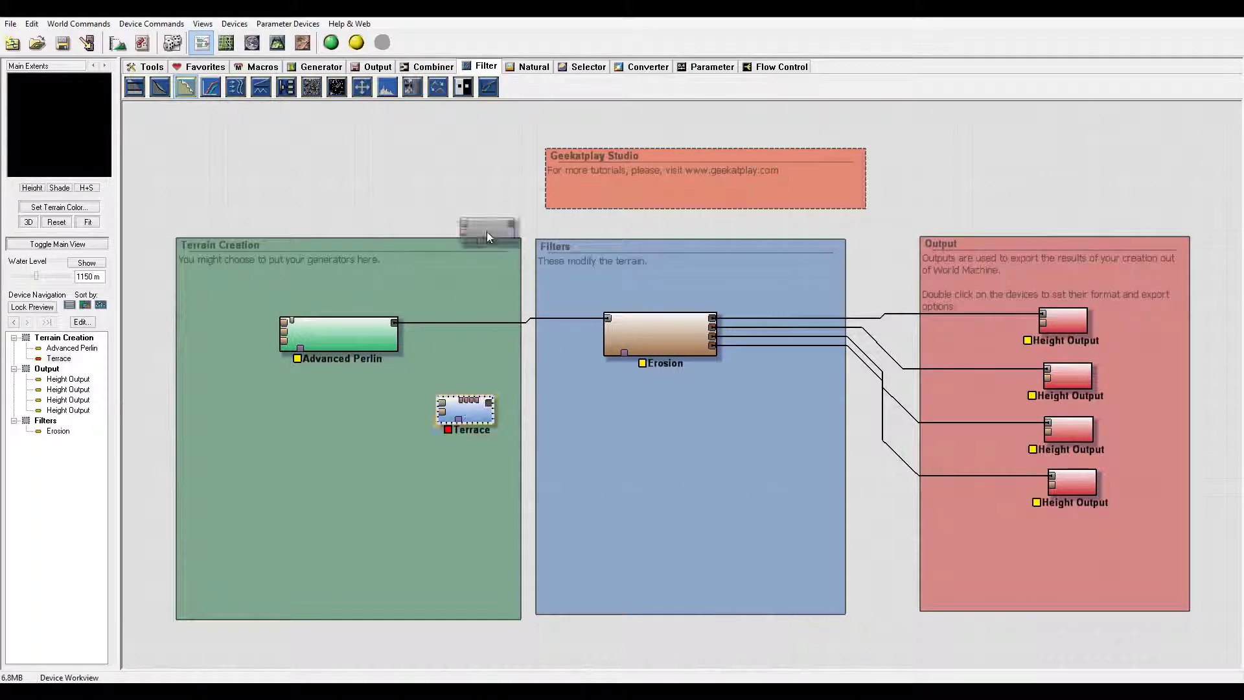
left_click_drag(395, 322, 607, 318)
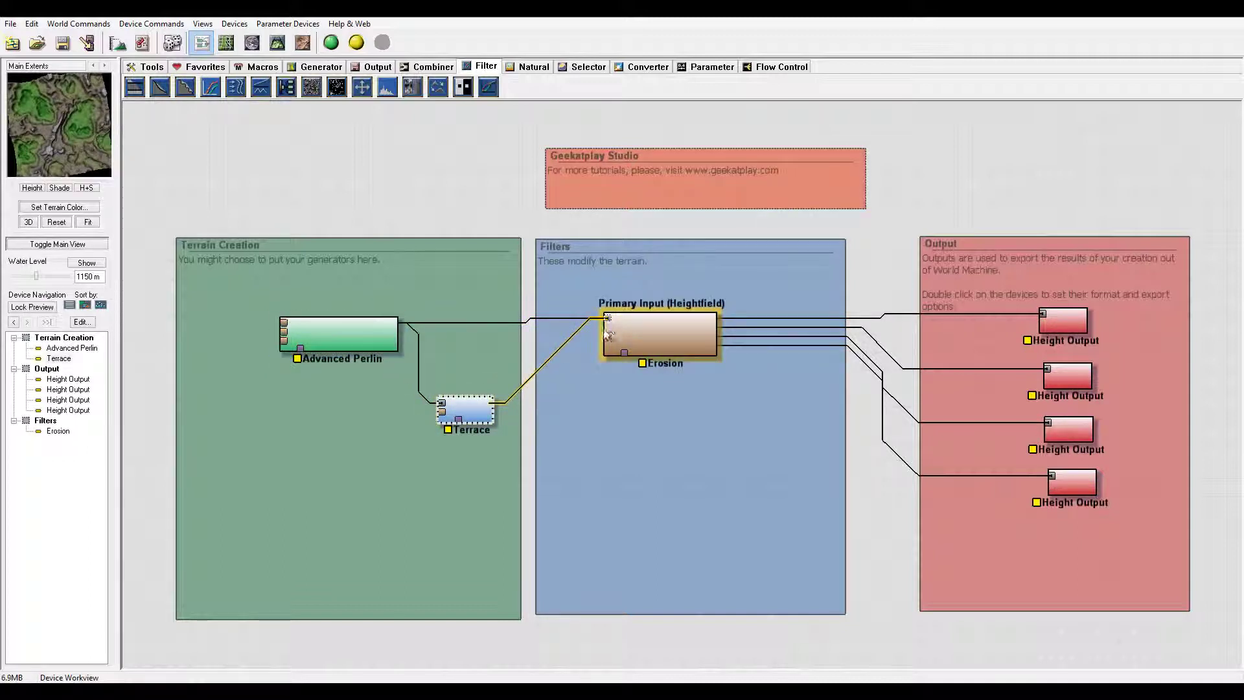
left_click_drag(477, 417, 459, 367)
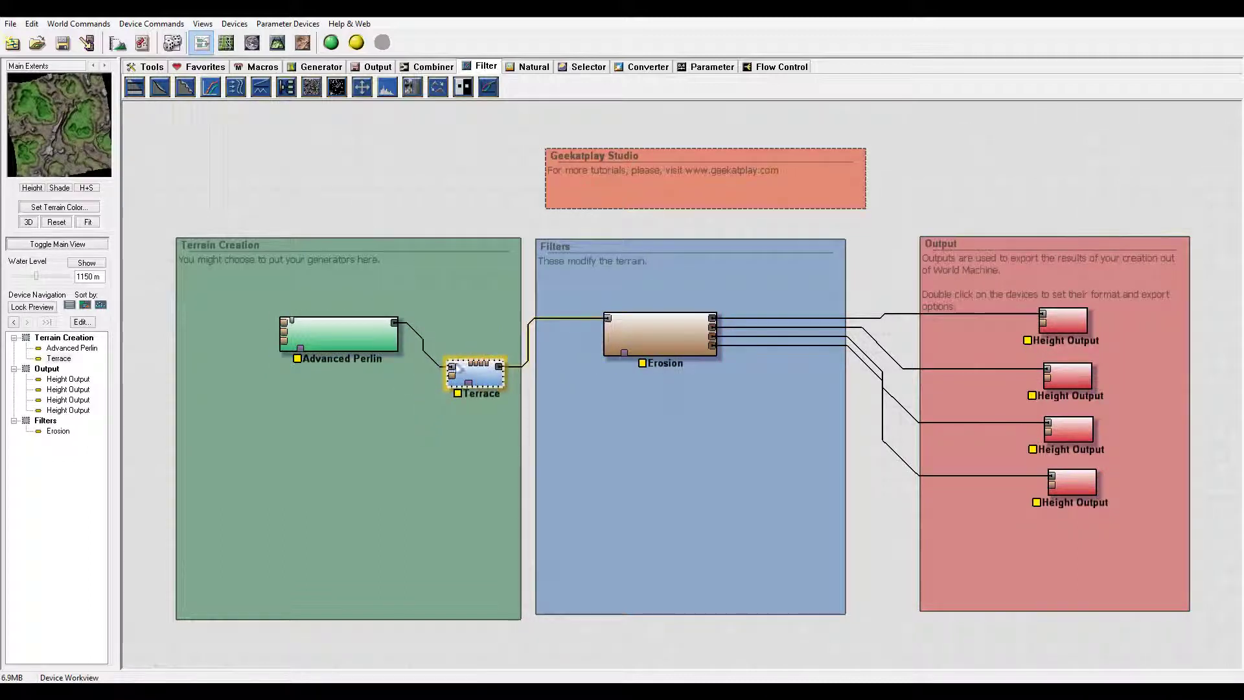
Switch to the 3D view and preview the Advanced Perlin output on its own.
left_click(227, 43)
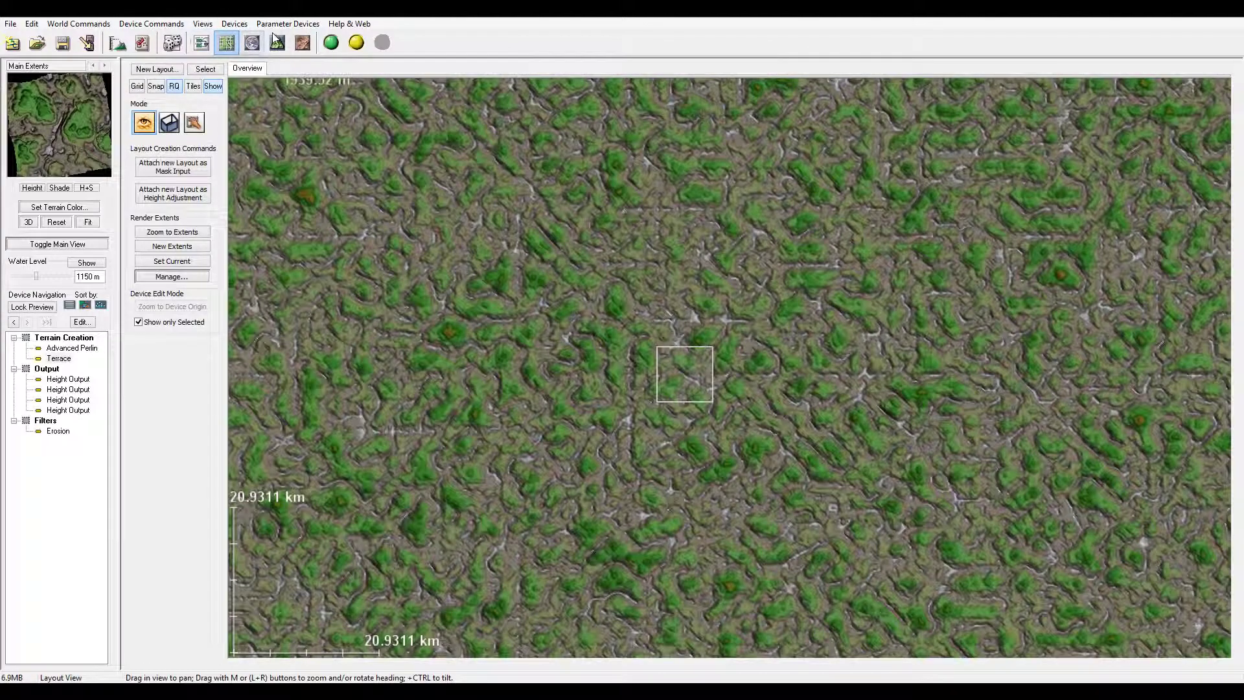
left_click(277, 43)
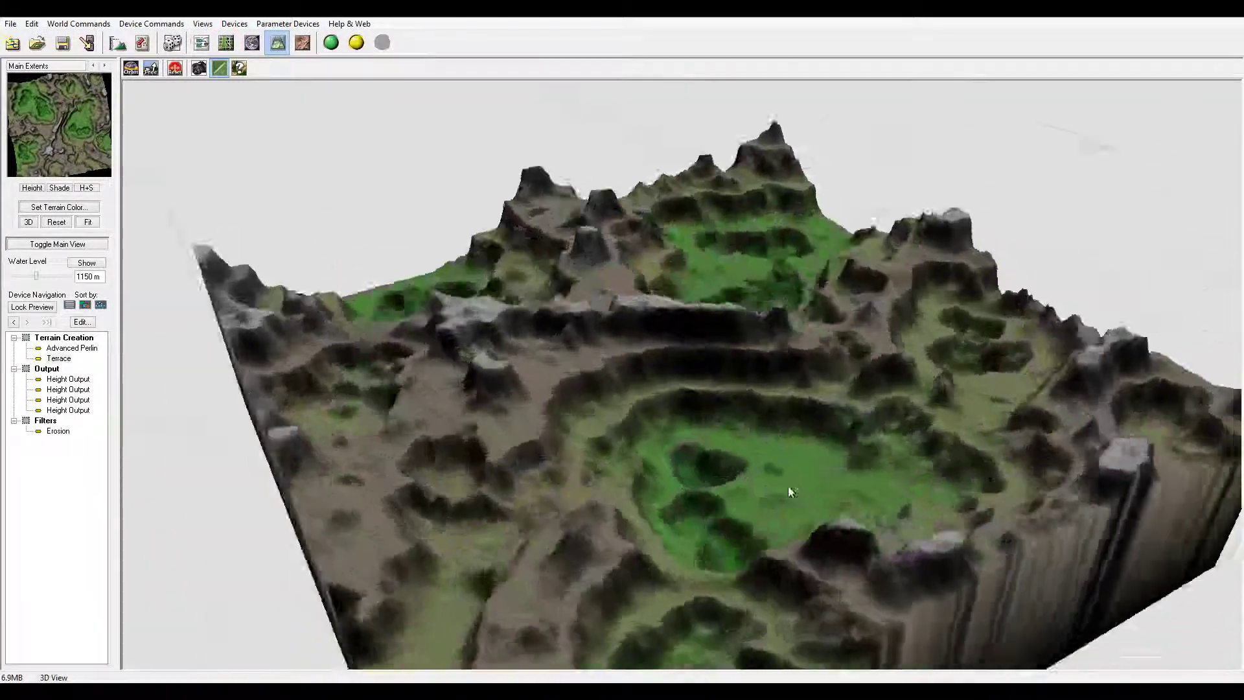
left_click_drag(788, 485, 767, 422)
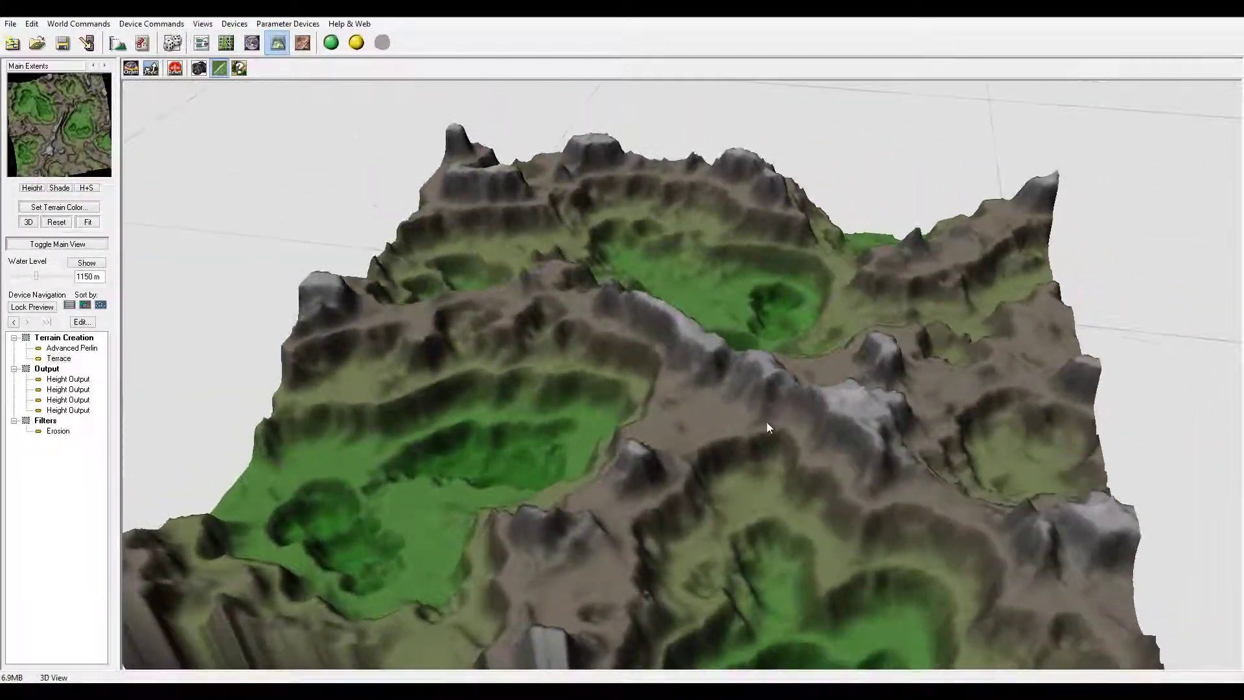
left_click(81, 350)
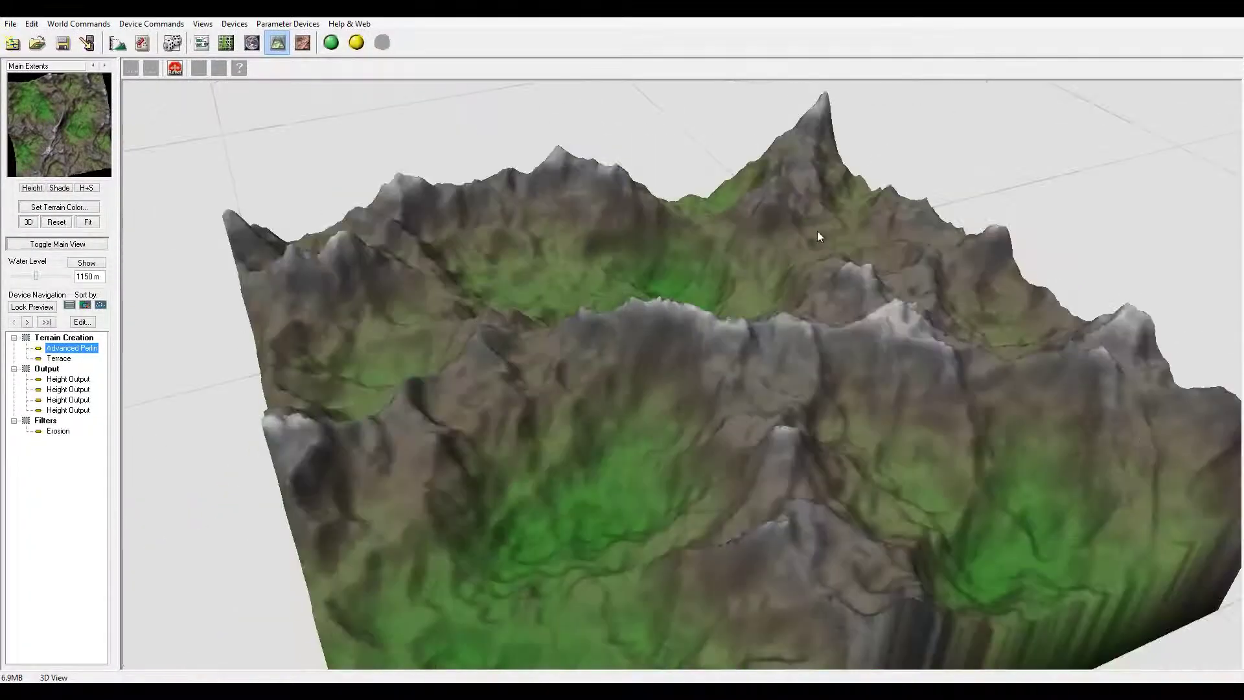
Raise Advanced Perlin's feature scale from 2 km to 4 km and preview the Terrace result.
double_click(70, 350)
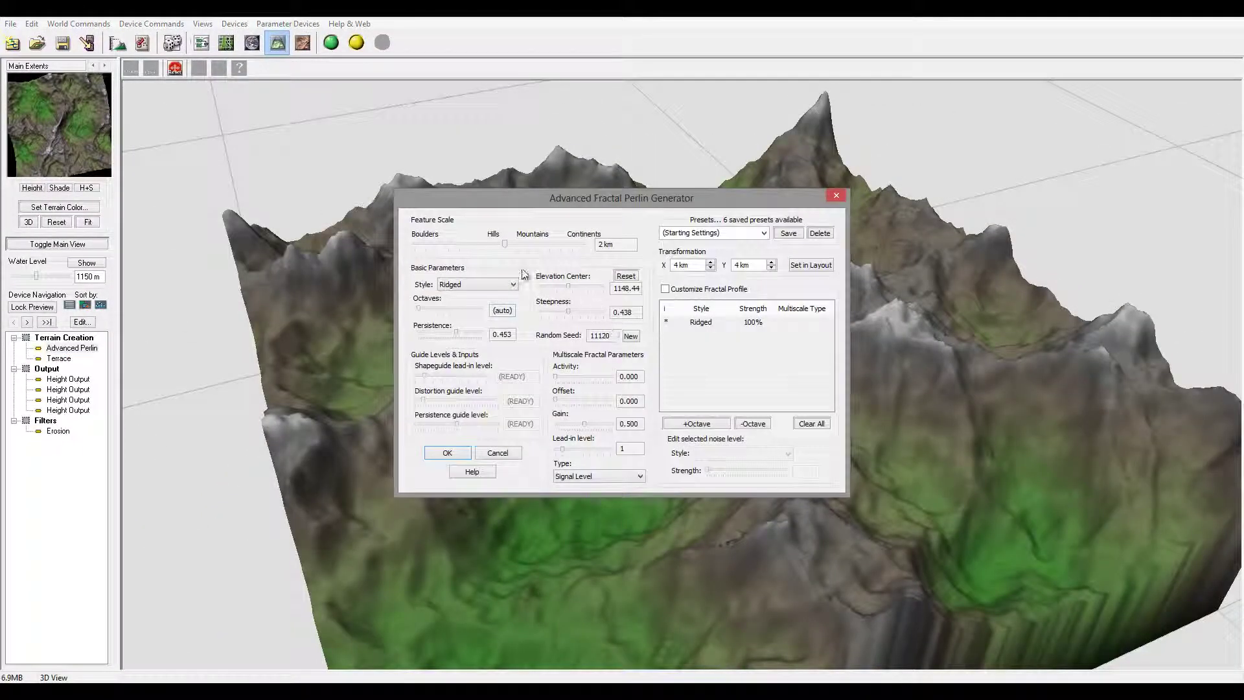
left_click_drag(506, 247, 519, 244)
left_click(447, 453)
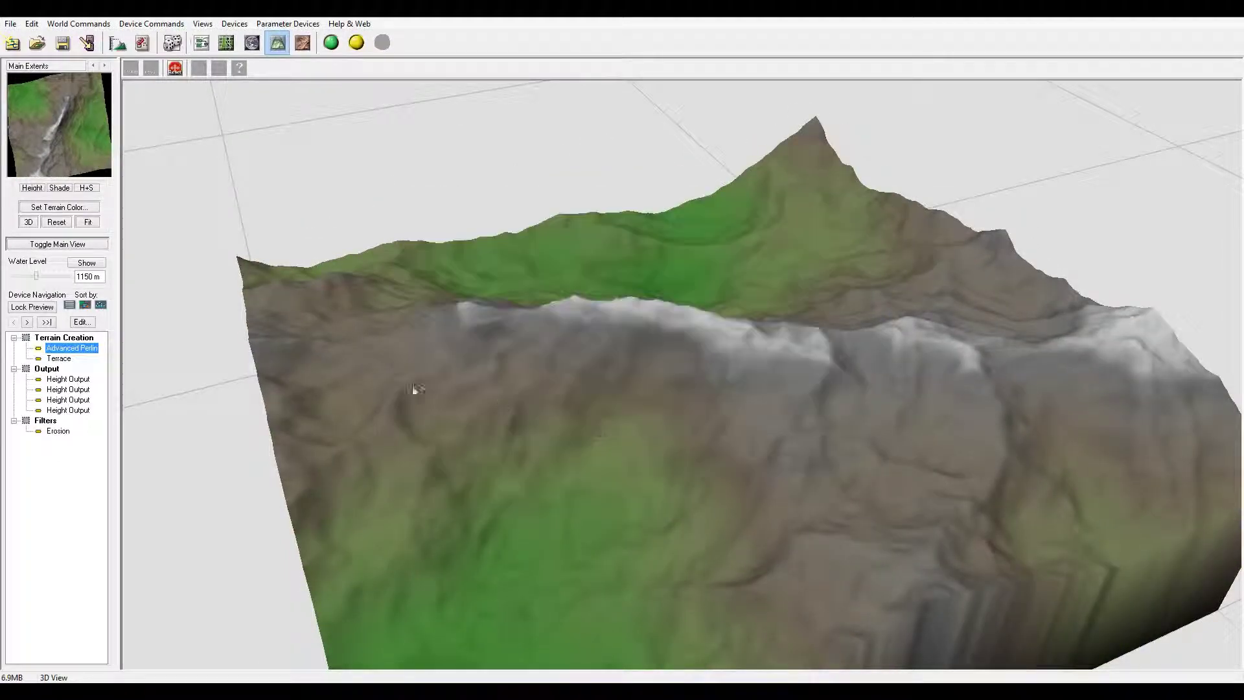
left_click_drag(411, 389, 777, 408)
left_click(55, 358)
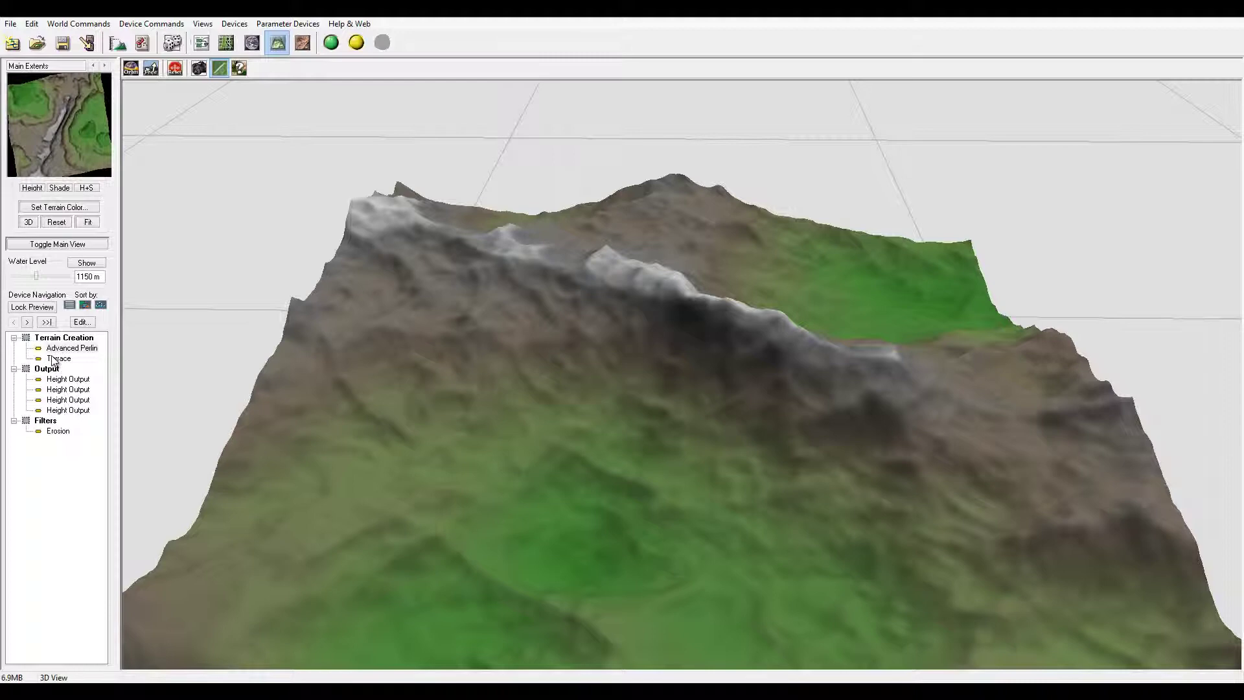
left_click_drag(596, 394, 564, 394)
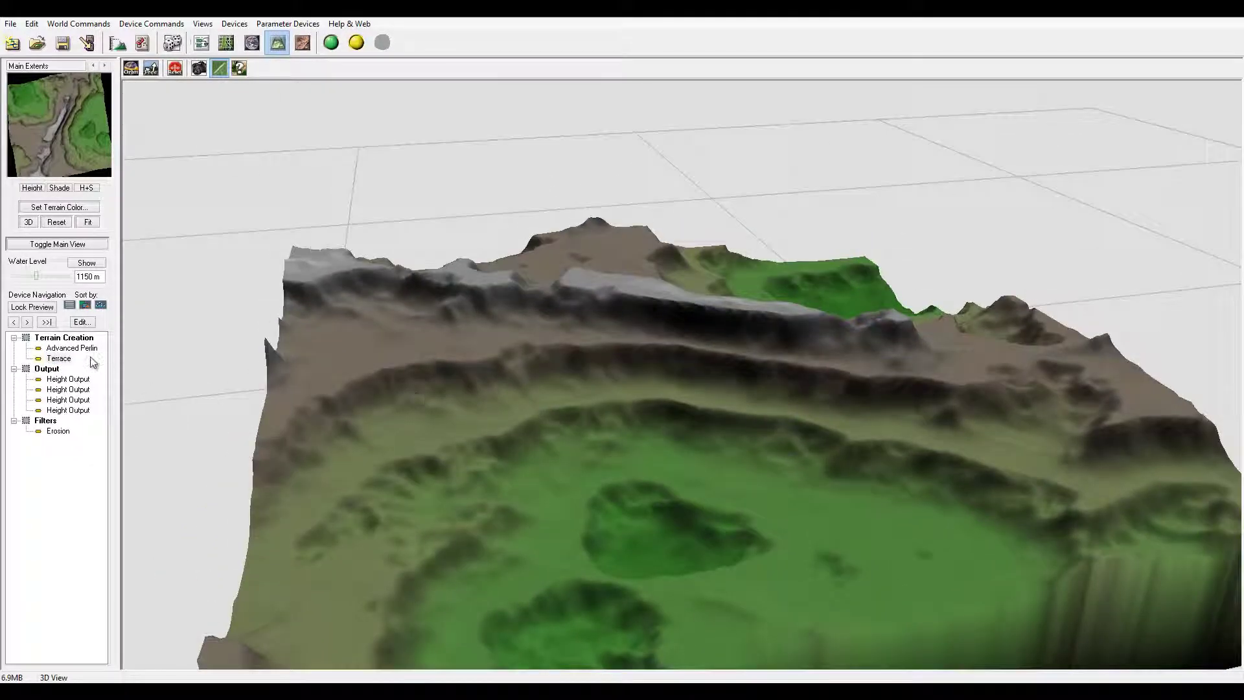
Set the Terrace filter to 24 terraces, shape 0.875 and layering 2.
double_click(65, 358)
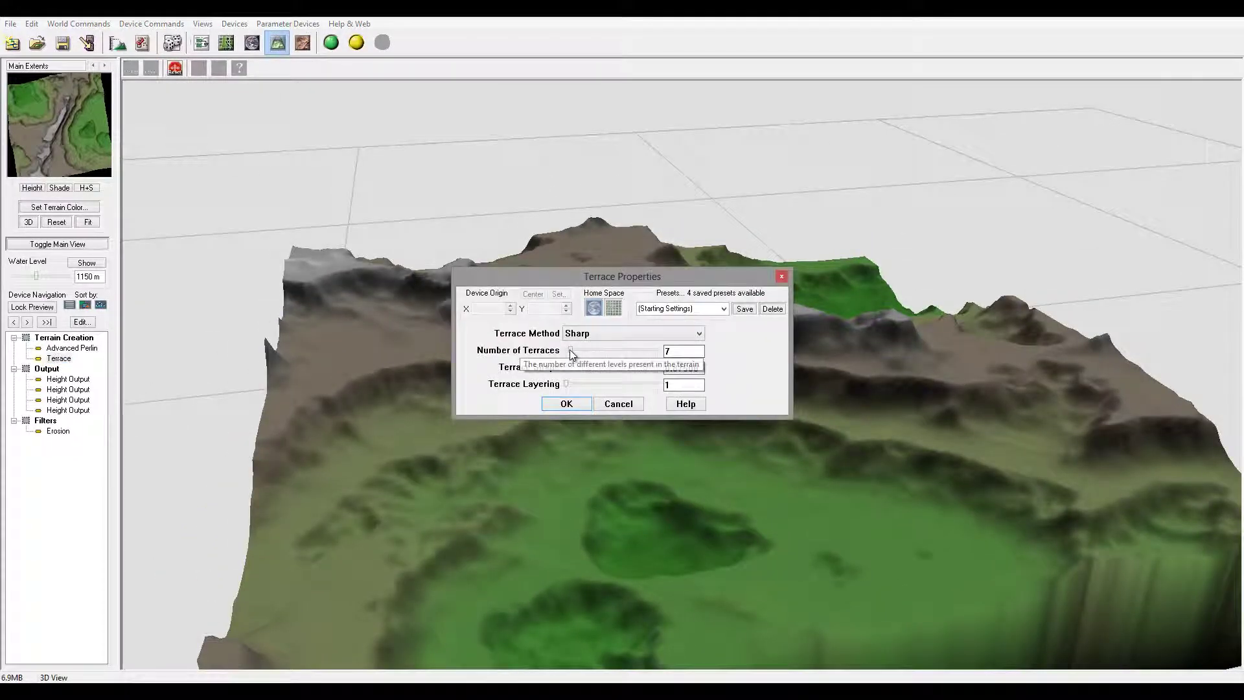
left_click_drag(570, 350, 580, 385)
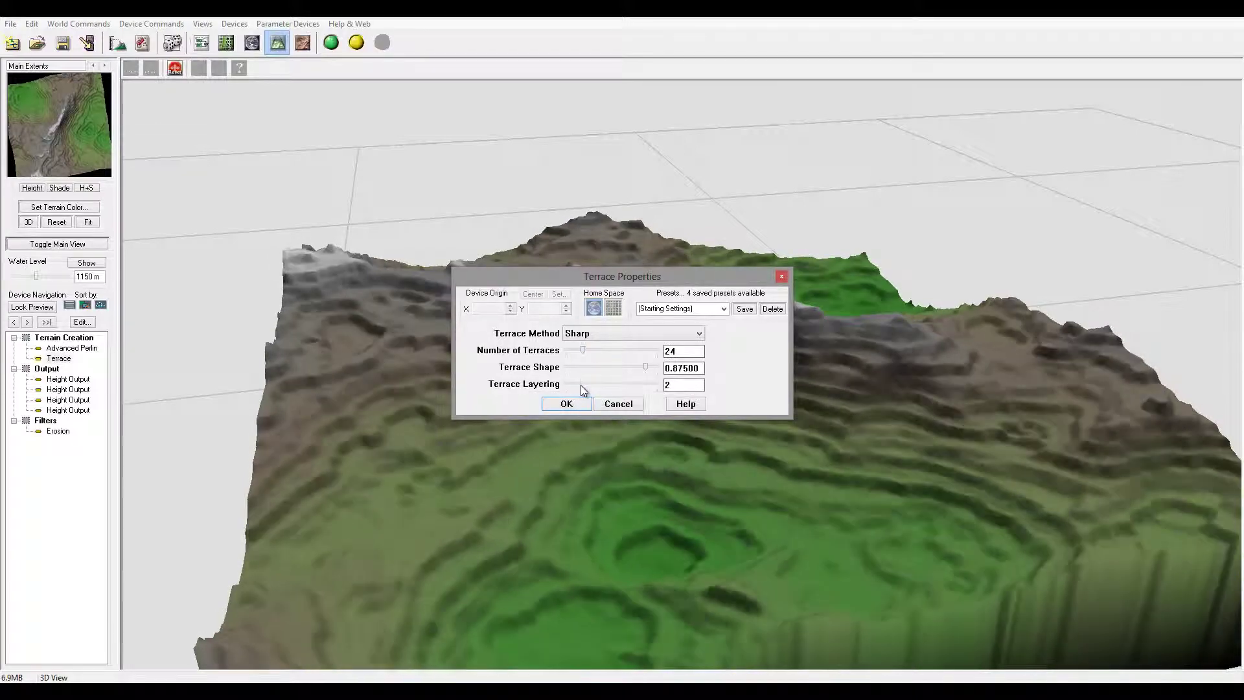
left_click(566, 404)
Orbit the 3D view to inspect the stepped terrace bands from low and high angles.
left_click_drag(850, 460, 834, 371)
left_click_drag(678, 342, 709, 374)
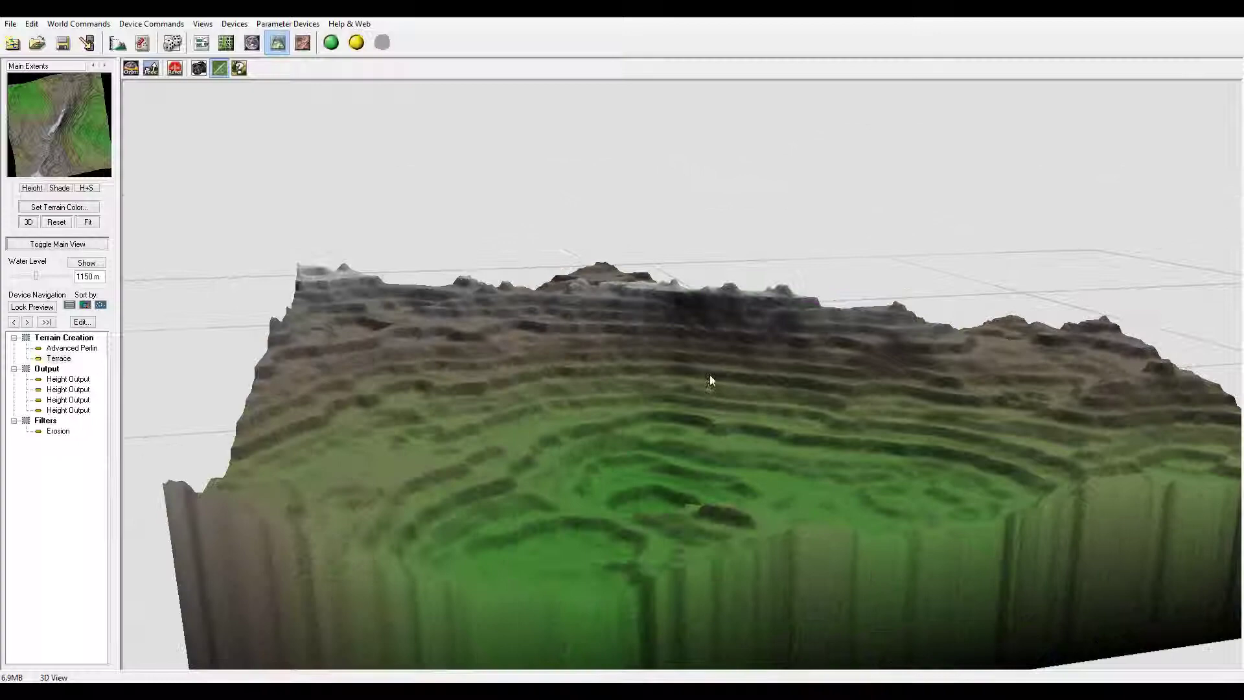
left_click_drag(767, 419, 767, 472)
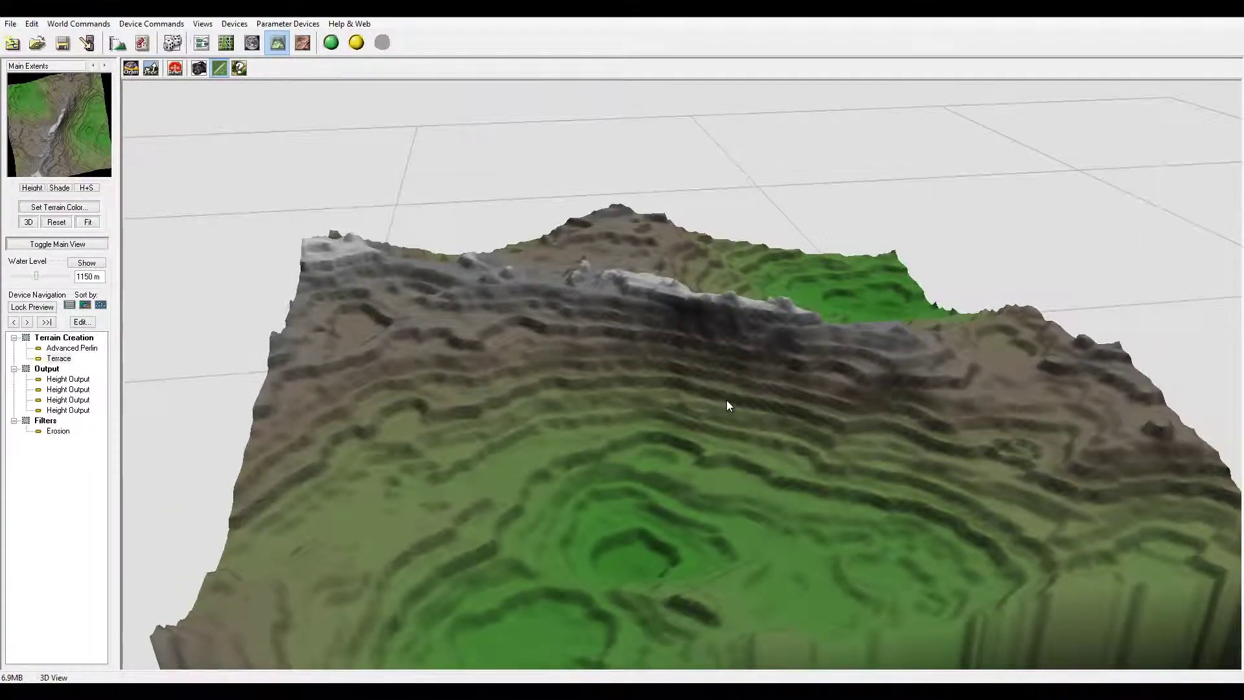
left_click_drag(727, 400, 703, 375)
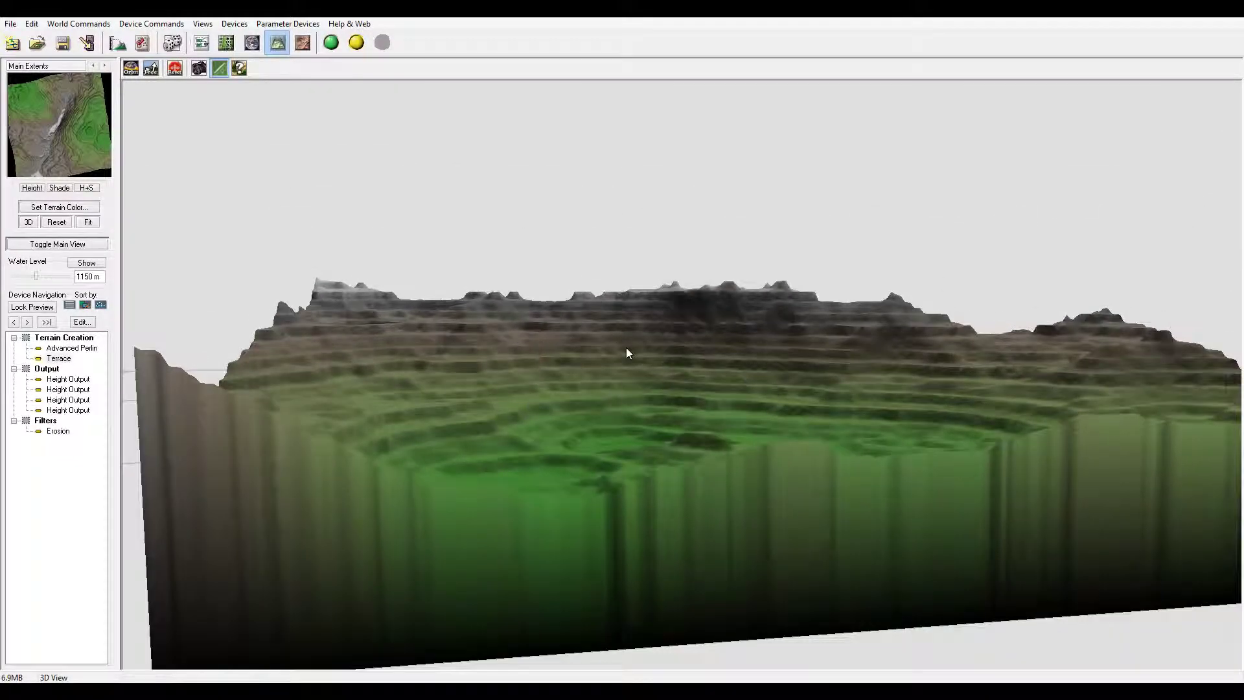
left_click_drag(627, 350, 678, 406)
left_click_drag(791, 471, 762, 450)
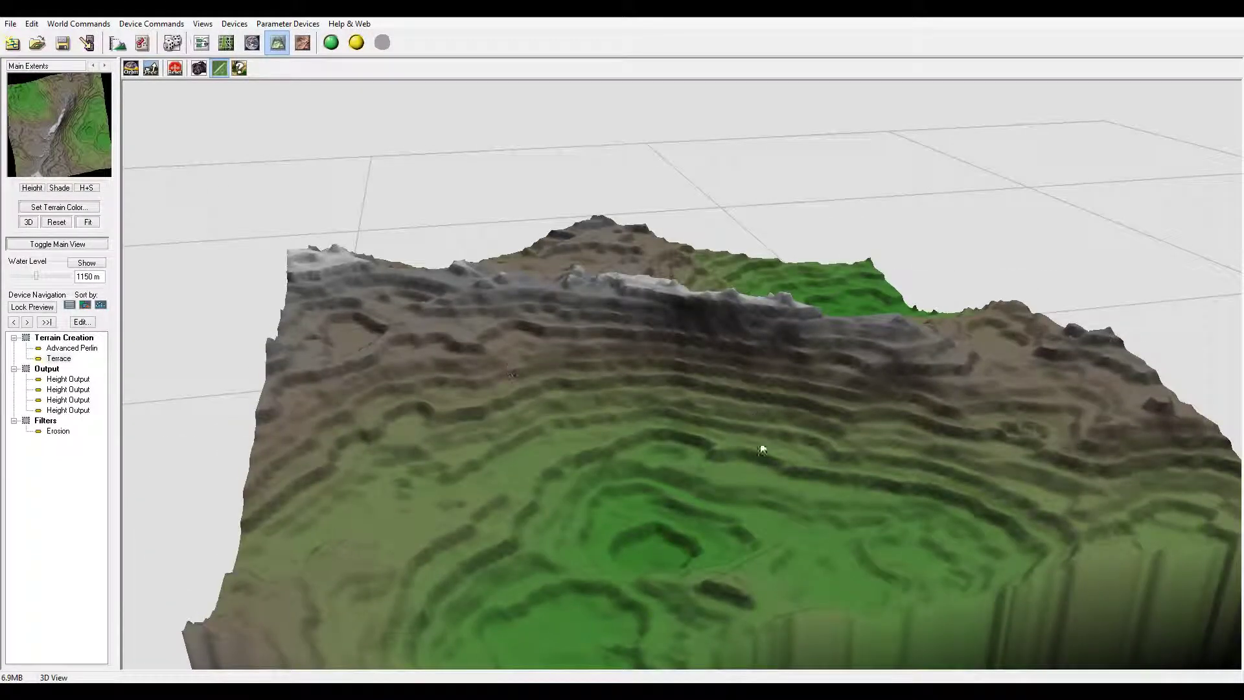
mouse_move(856, 431)
left_mouse_down()
mouse_move(838, 450)
mouse_move(844, 464)
mouse_move(842, 367)
mouse_move(843, 442)
mouse_move(841, 424)
left_mouse_up()
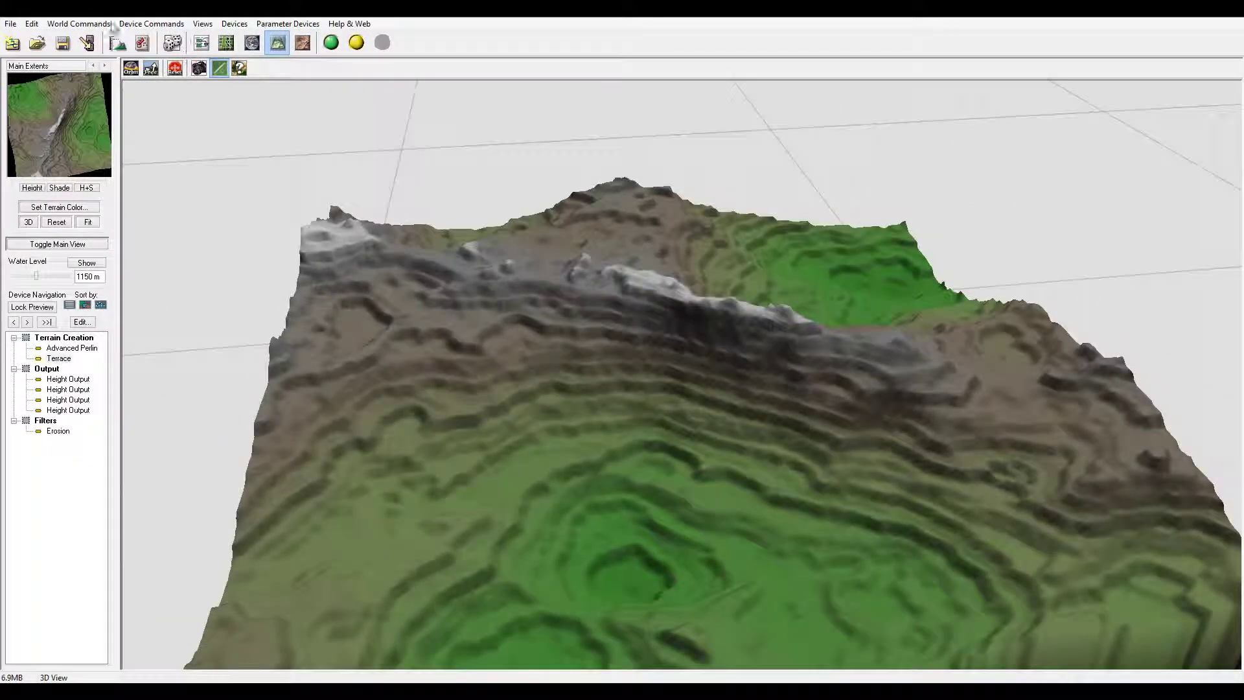
Back in the device graph, duplicate Advanced Perlin into a second copy below the original.
left_click(204, 47)
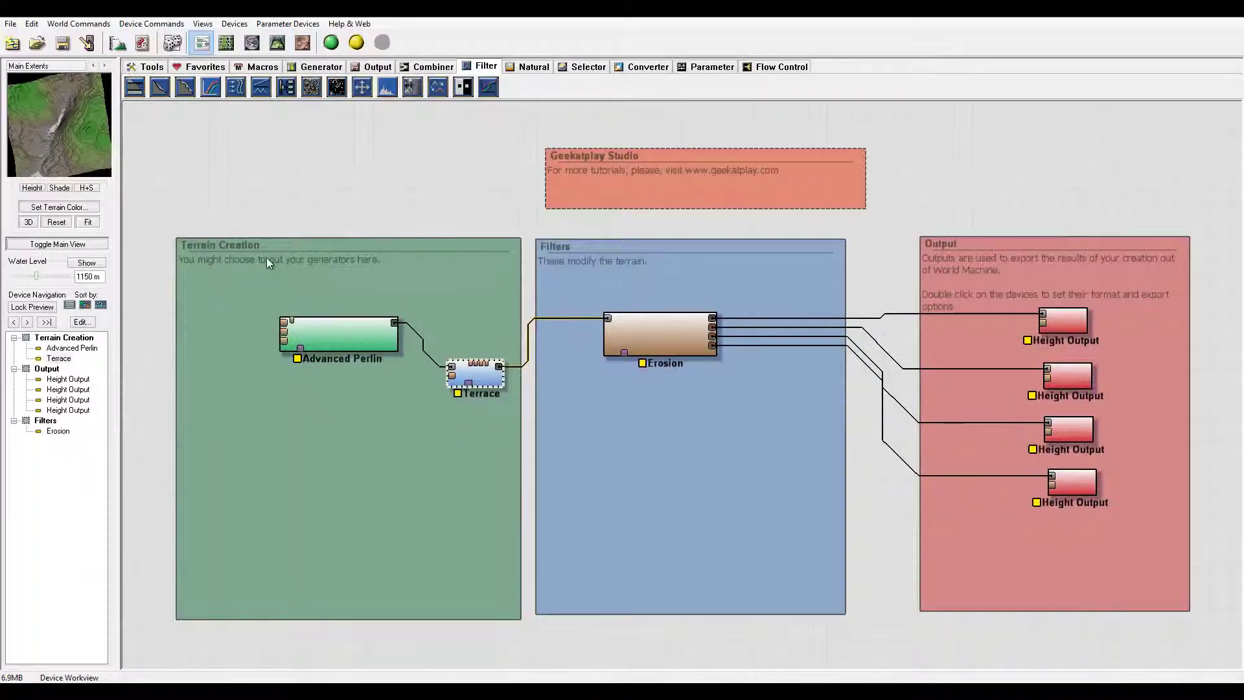
left_click_drag(343, 325, 324, 316)
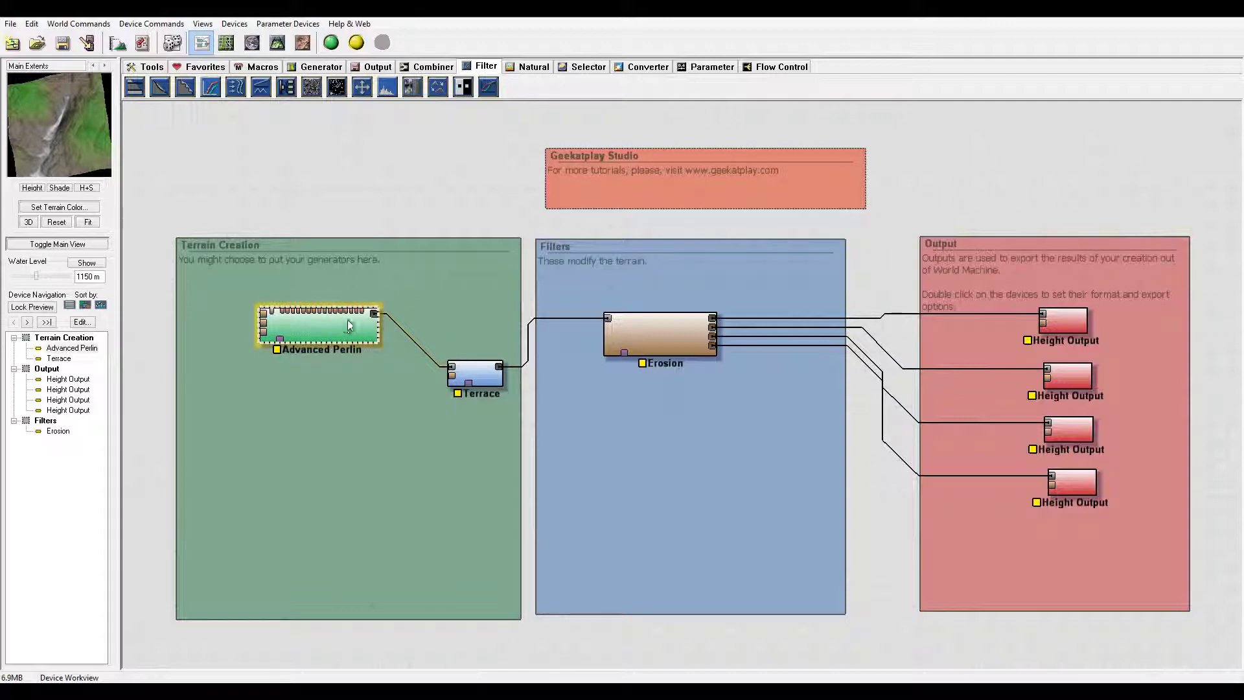
left_click_drag(352, 328, 452, 377, "ctrl")
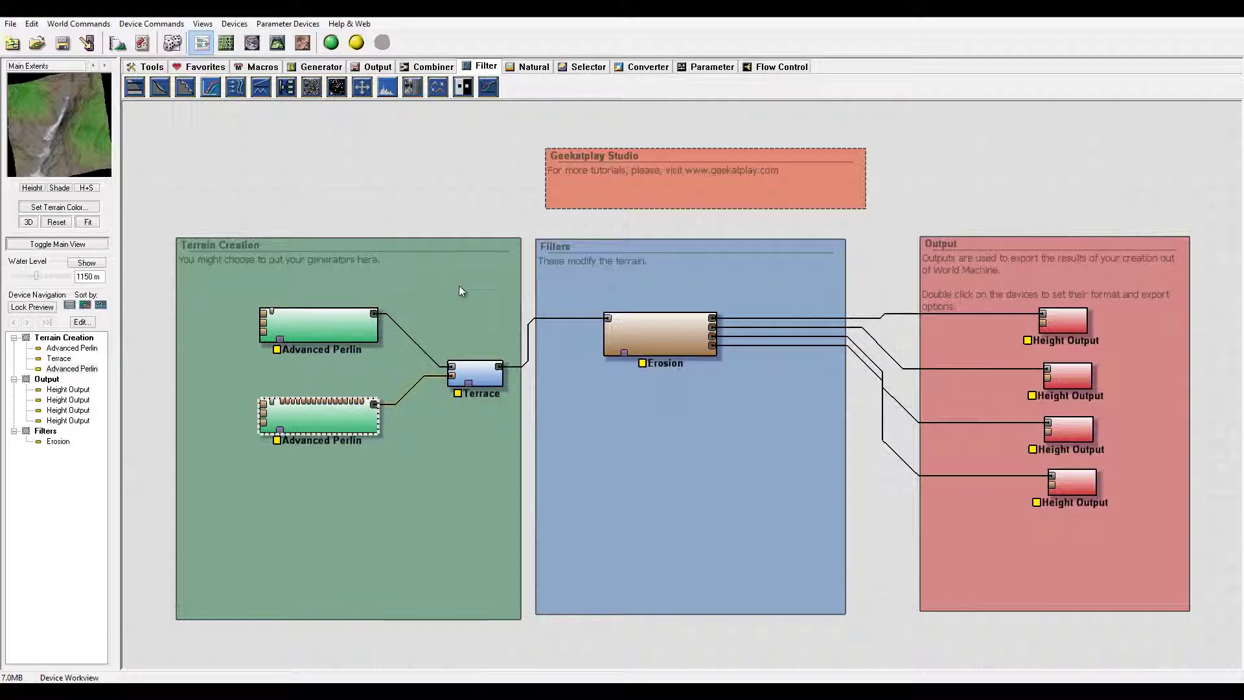
left_click_drag(315, 324, 324, 321)
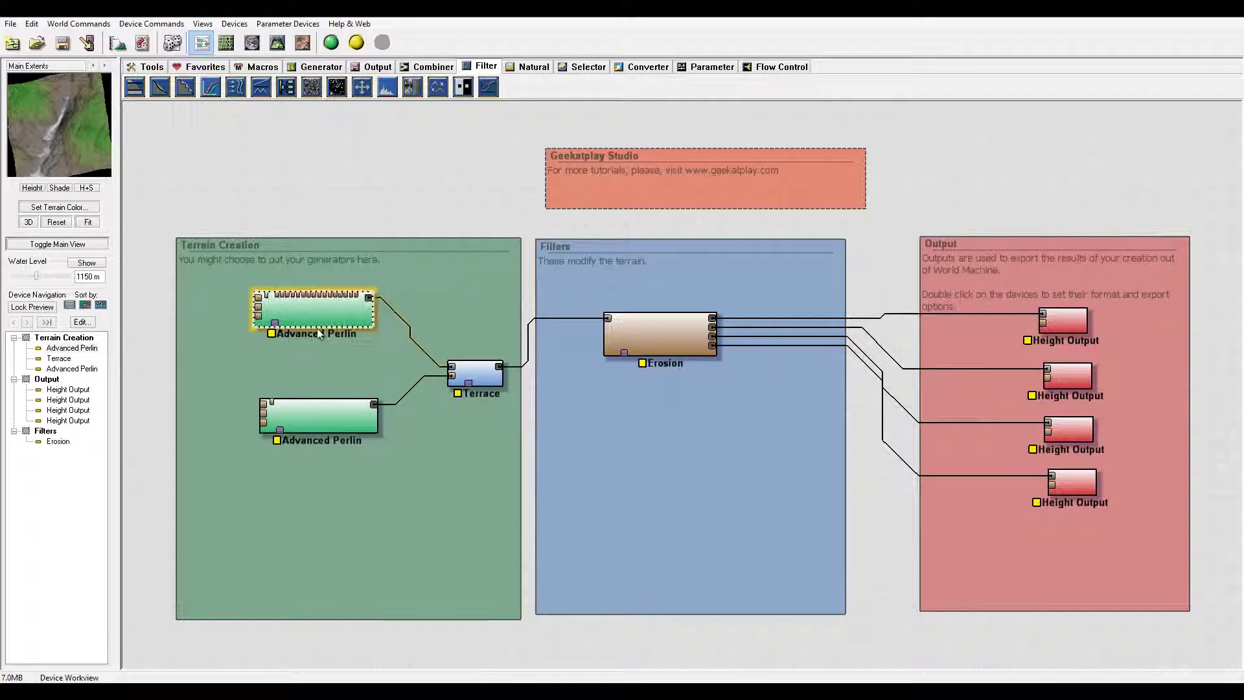
Stack the two Advanced Perlins and nudge Terrace right so both wires feed it.
left_click(318, 414)
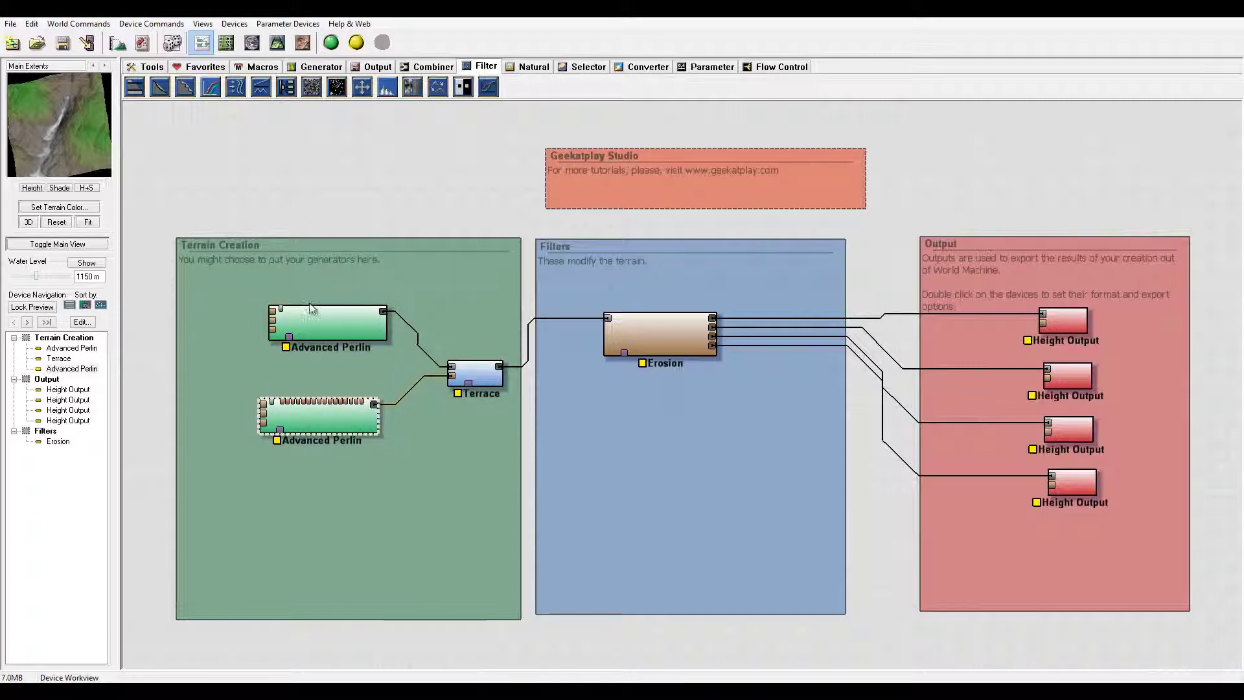
left_click_drag(310, 307, 311, 329)
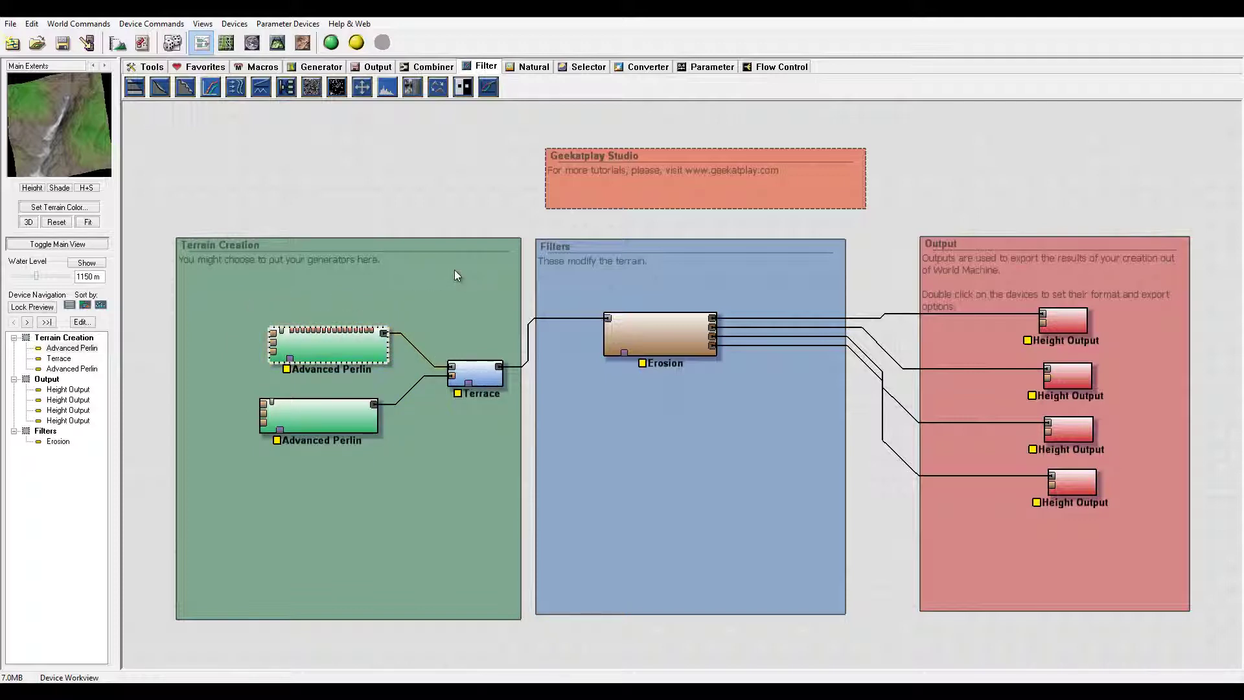
right_click_drag(457, 276, 538, 275)
left_click(411, 344)
left_click_drag(420, 446, 425, 506)
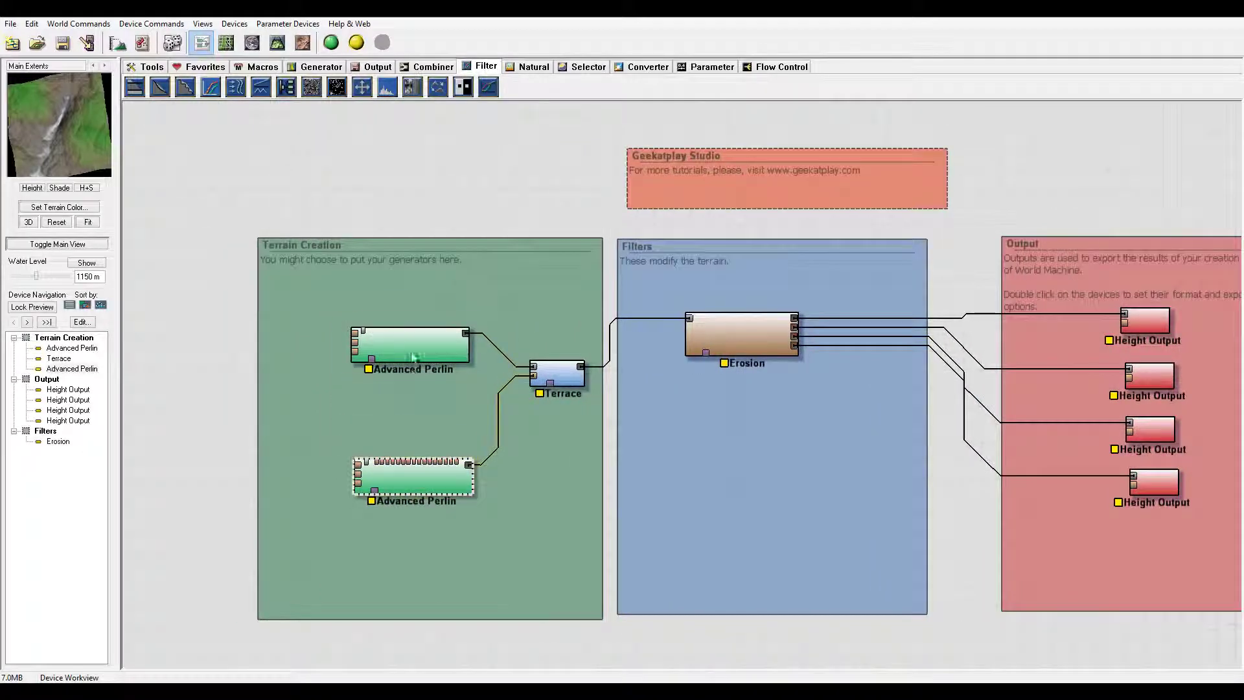
left_click_drag(413, 357, 418, 399)
left_click_drag(561, 371, 578, 378)
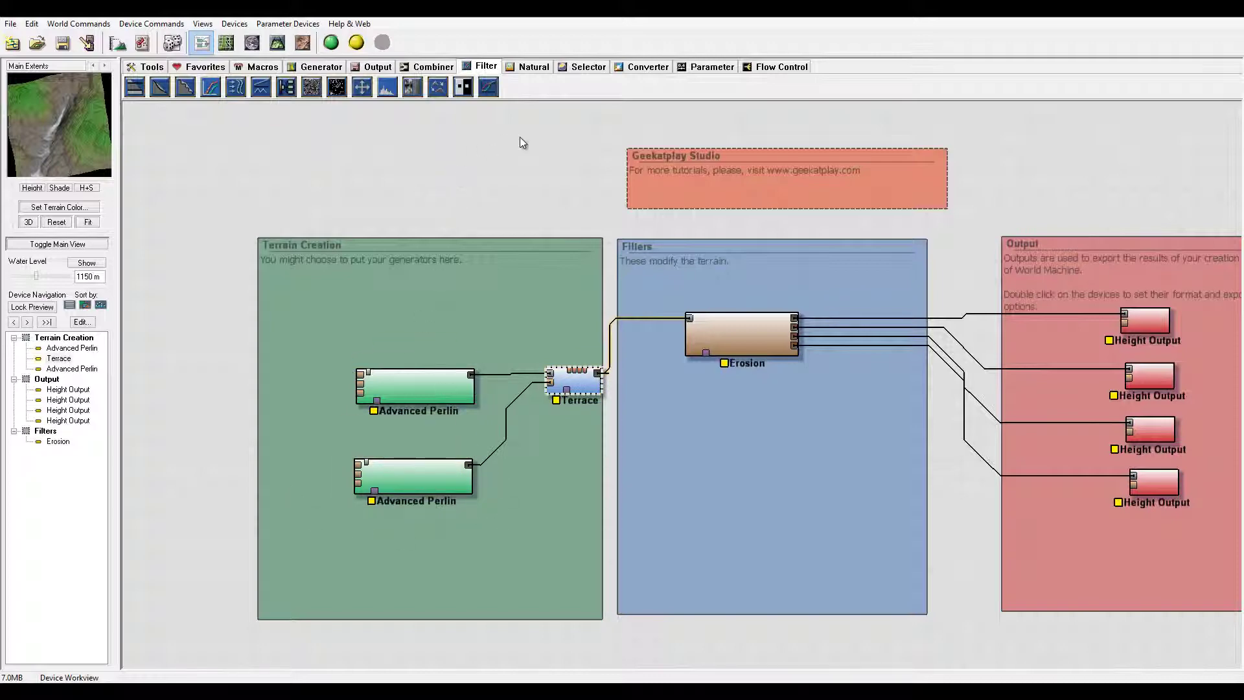
Add a Scalar Generator and wire it to the upper Advanced Perlin's Scale port.
left_click(709, 68)
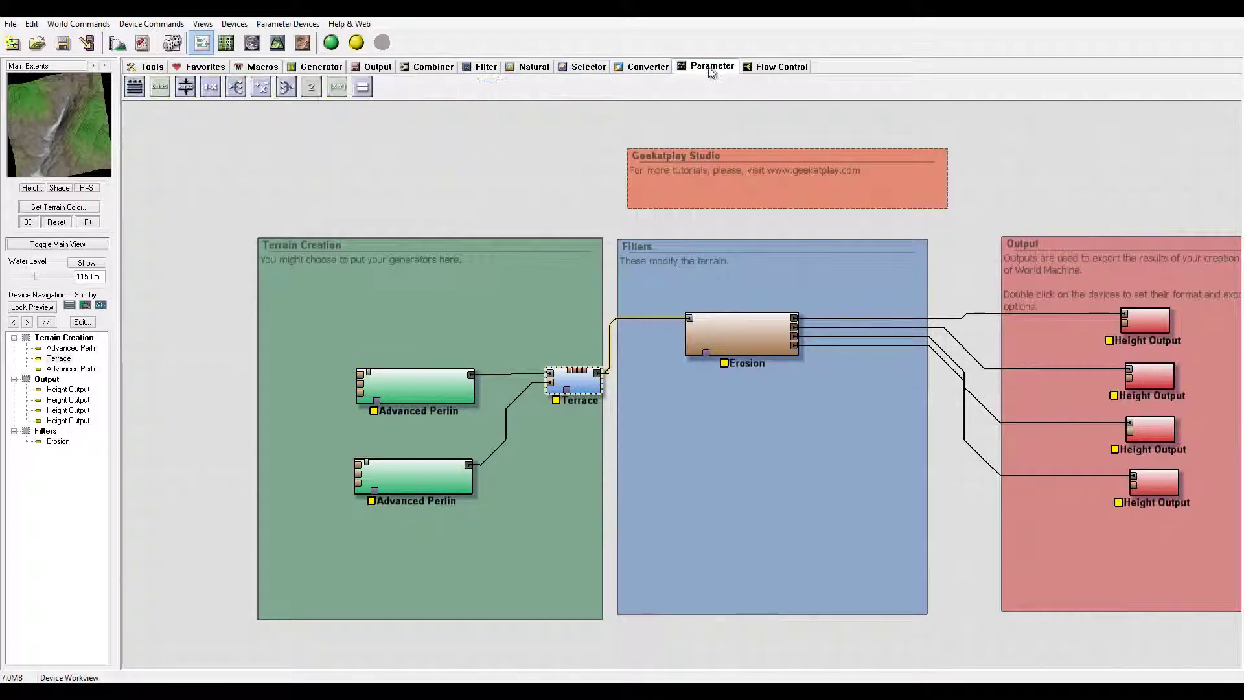
left_click(164, 92)
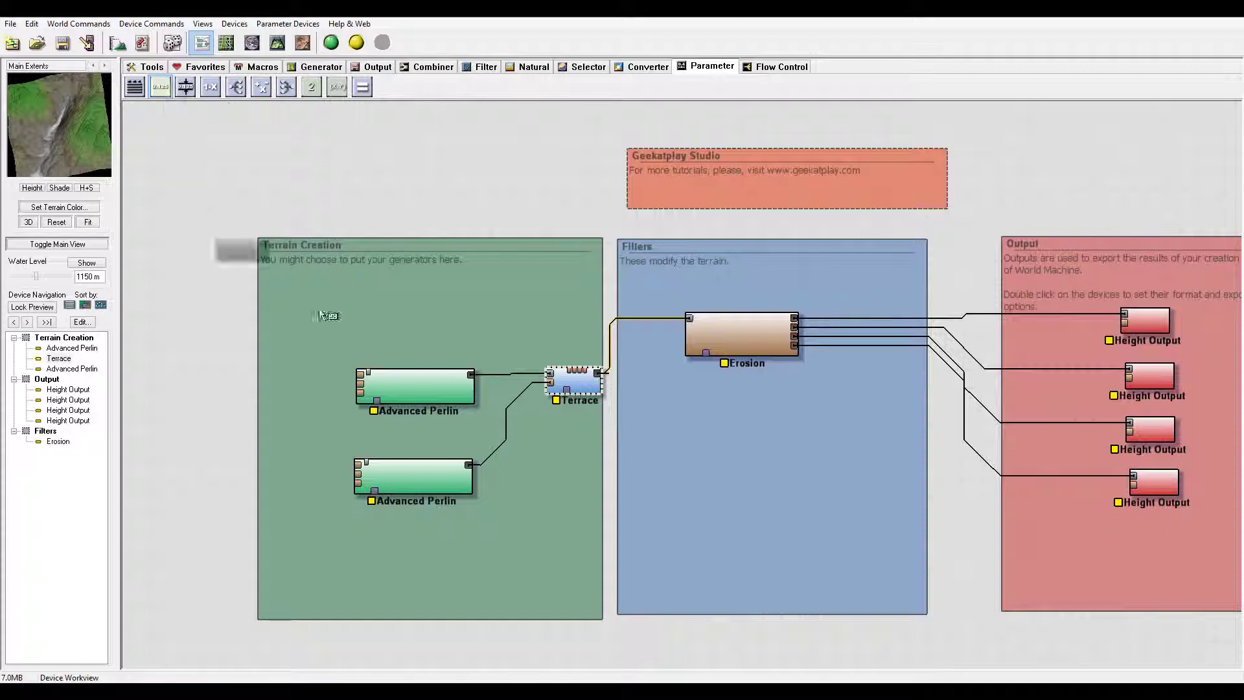
left_click(328, 285)
left_click_drag(348, 283, 385, 373)
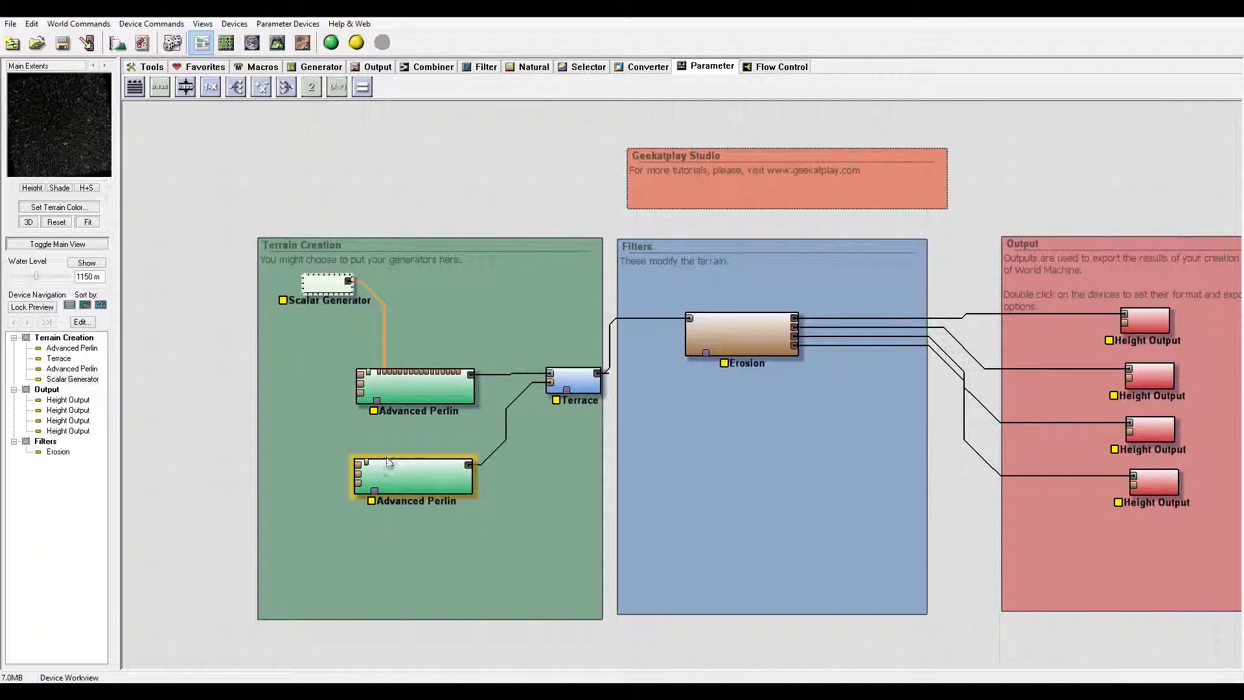
Add a Scalar Arithmetic device fed by the Scalar Generator.
left_click(262, 87)
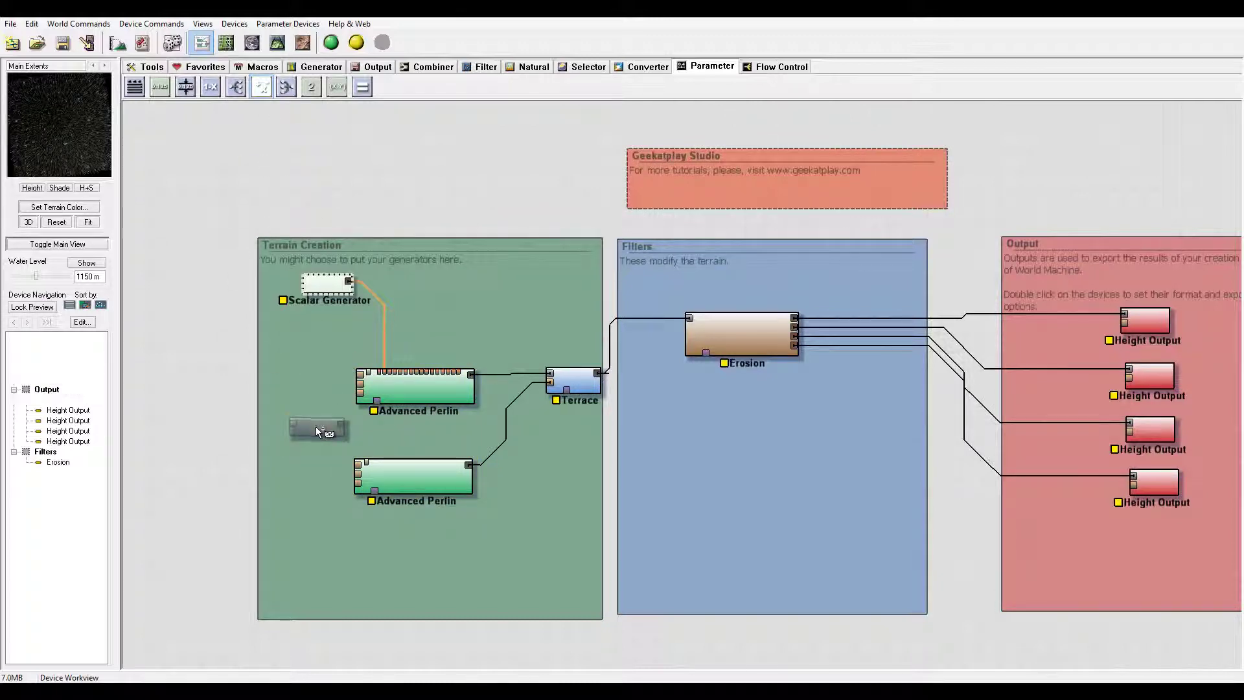
left_click(316, 426)
mouse_move(350, 281)
left_mouse_down()
mouse_move(290, 415)
mouse_move(383, 465)
left_mouse_up()
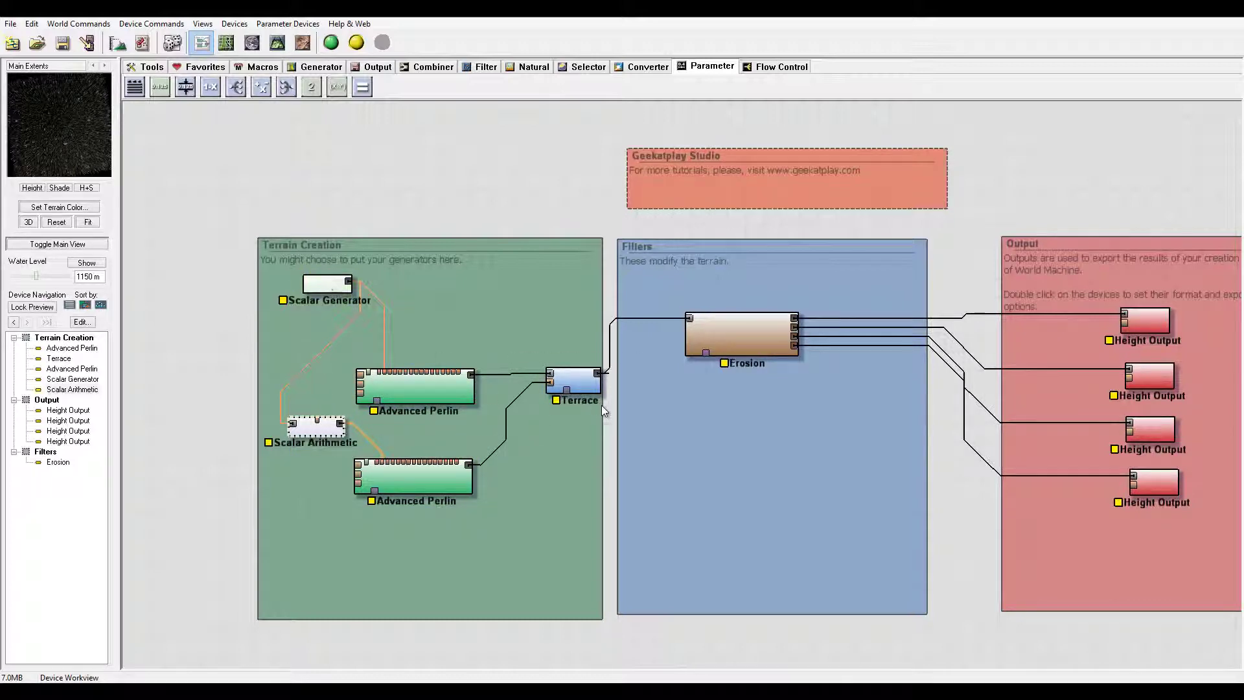
Lock the preview on the Terrace device and show it in 3D.
right_click(576, 381)
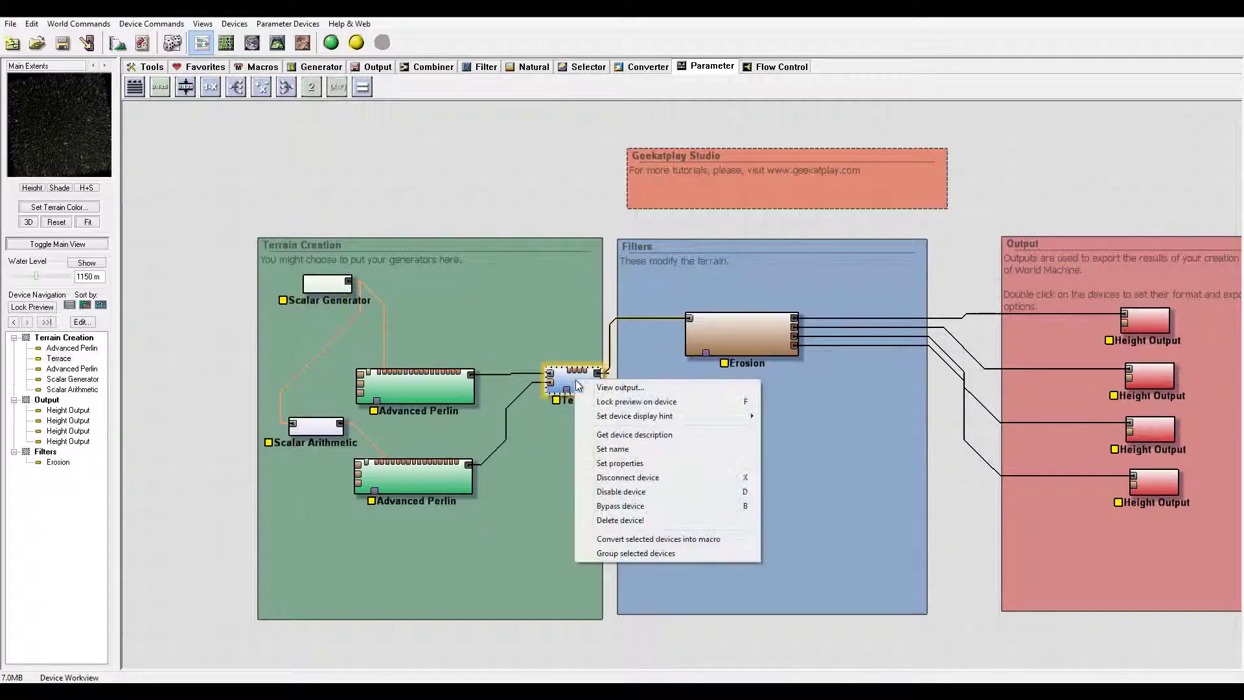
left_click(663, 400)
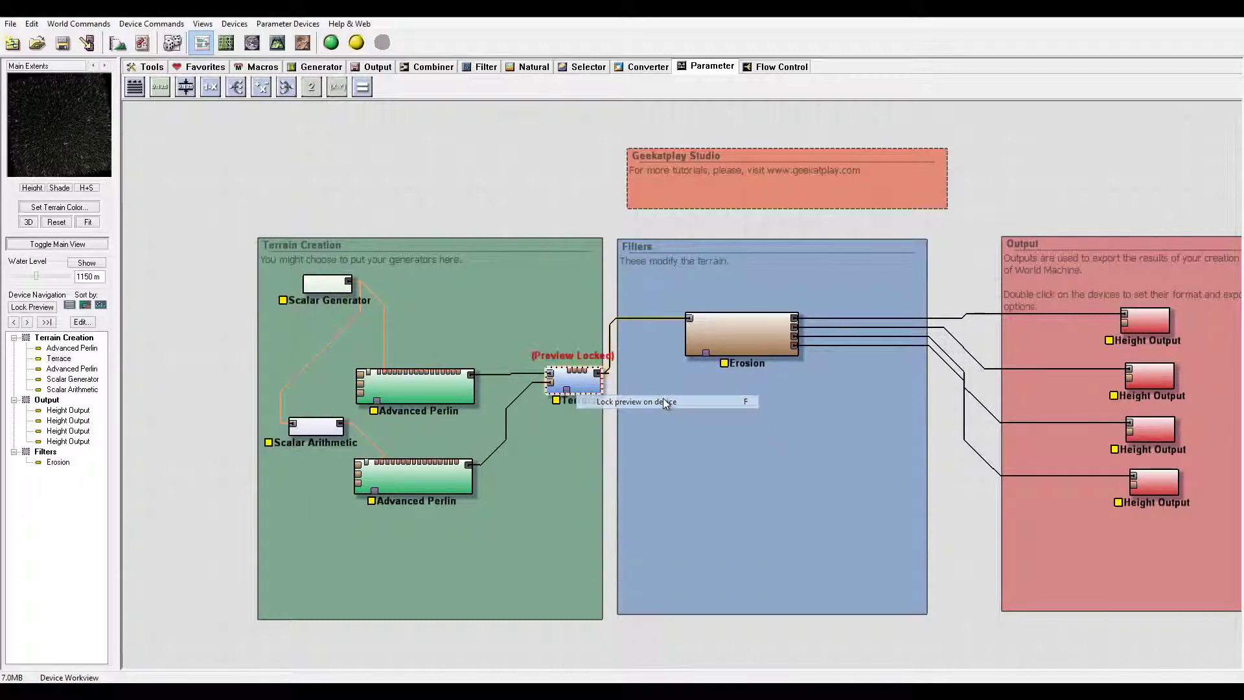
left_click(277, 43)
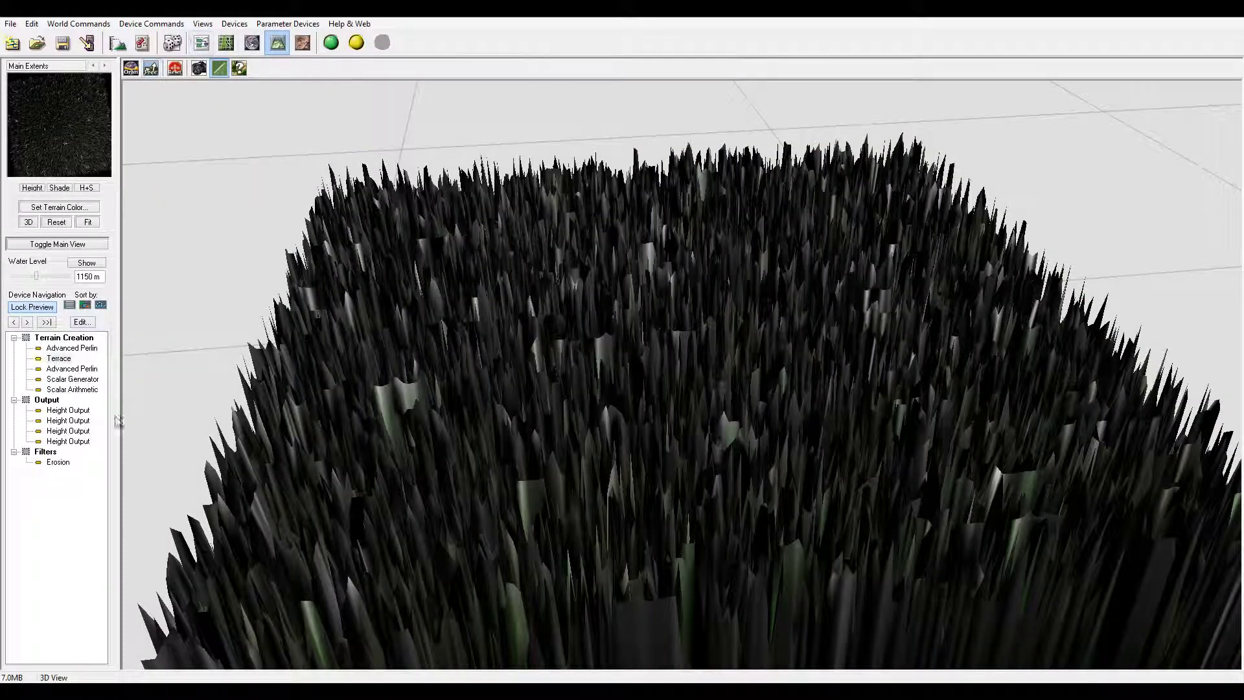
Set the Scalar Generator value to 0.34375.
double_click(73, 380)
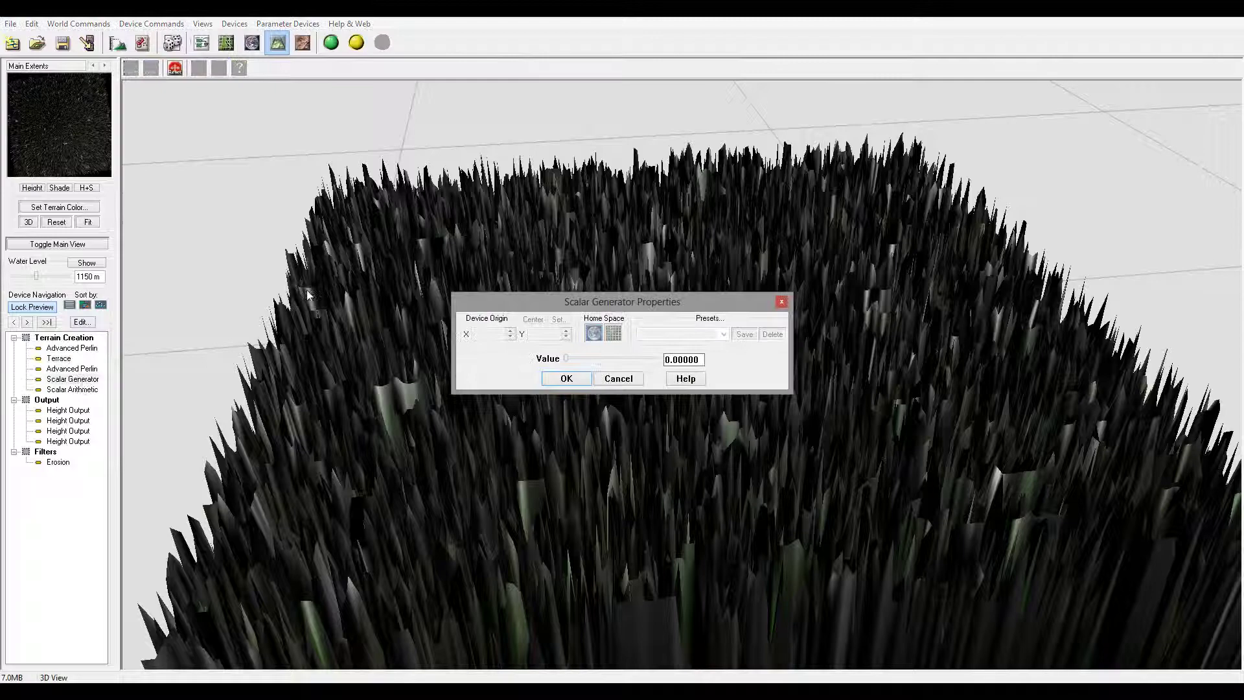
left_click_drag(573, 364, 600, 365)
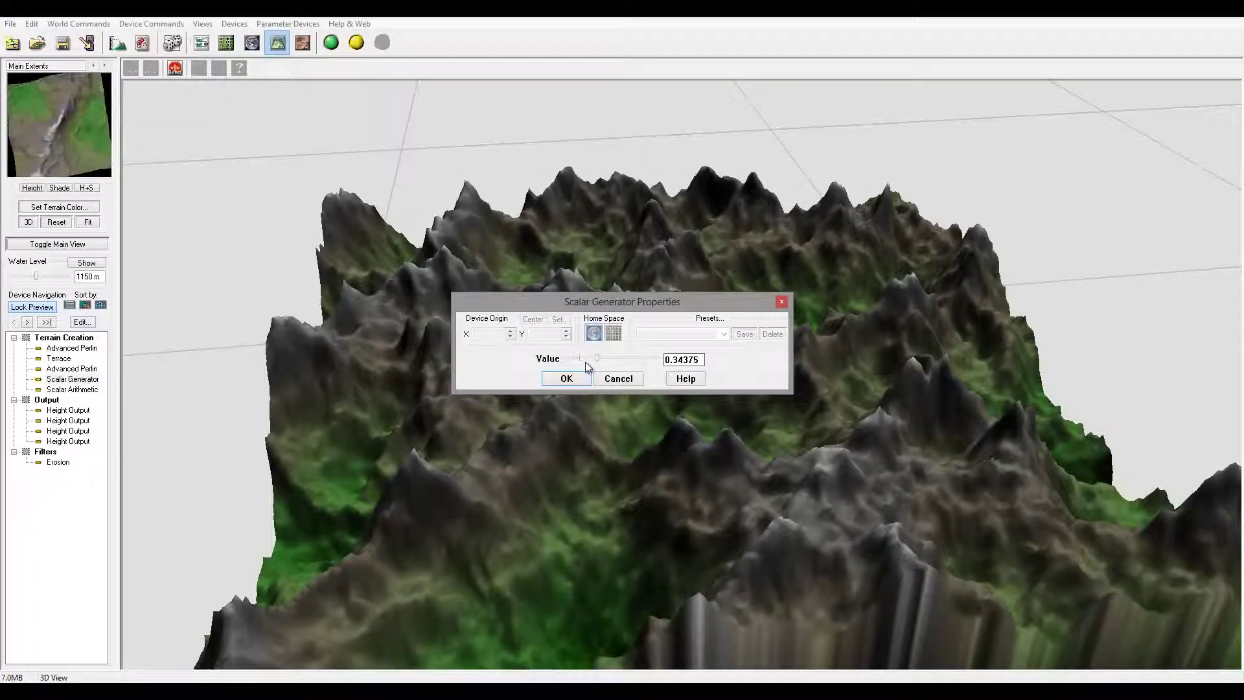
left_click(576, 379)
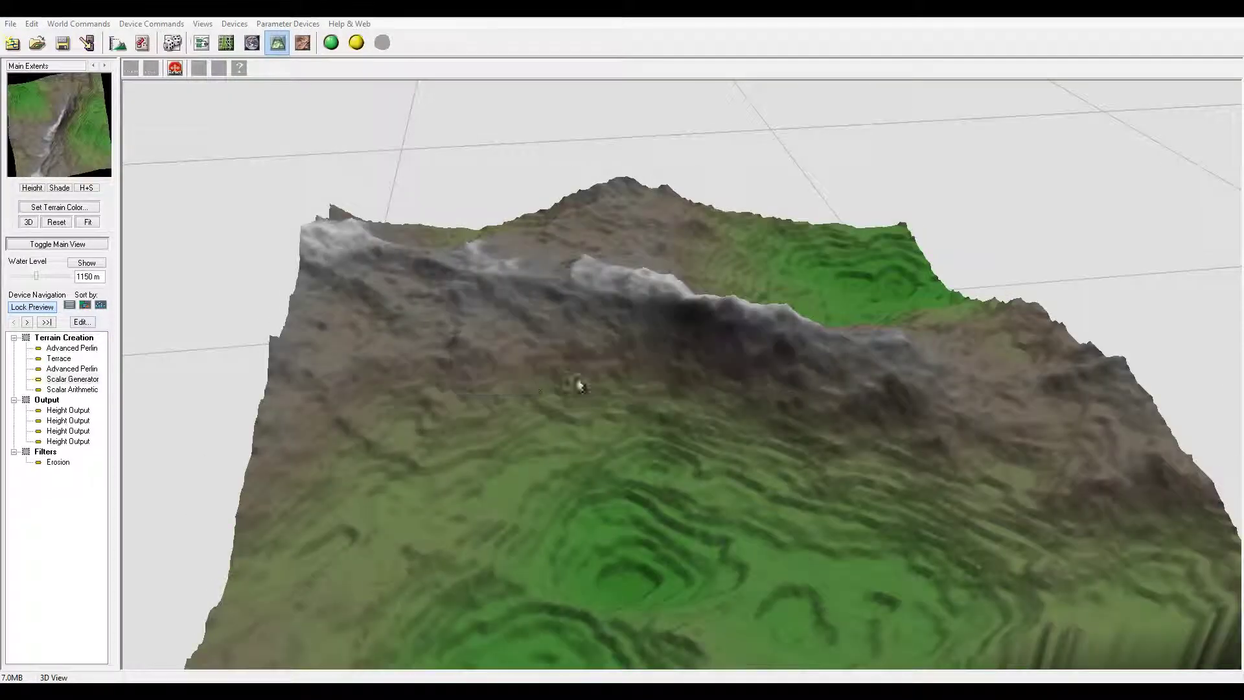
Make Scalar Arithmetic add 0.51563 for a result of 0.6875, then return to the device graph.
double_click(73, 389)
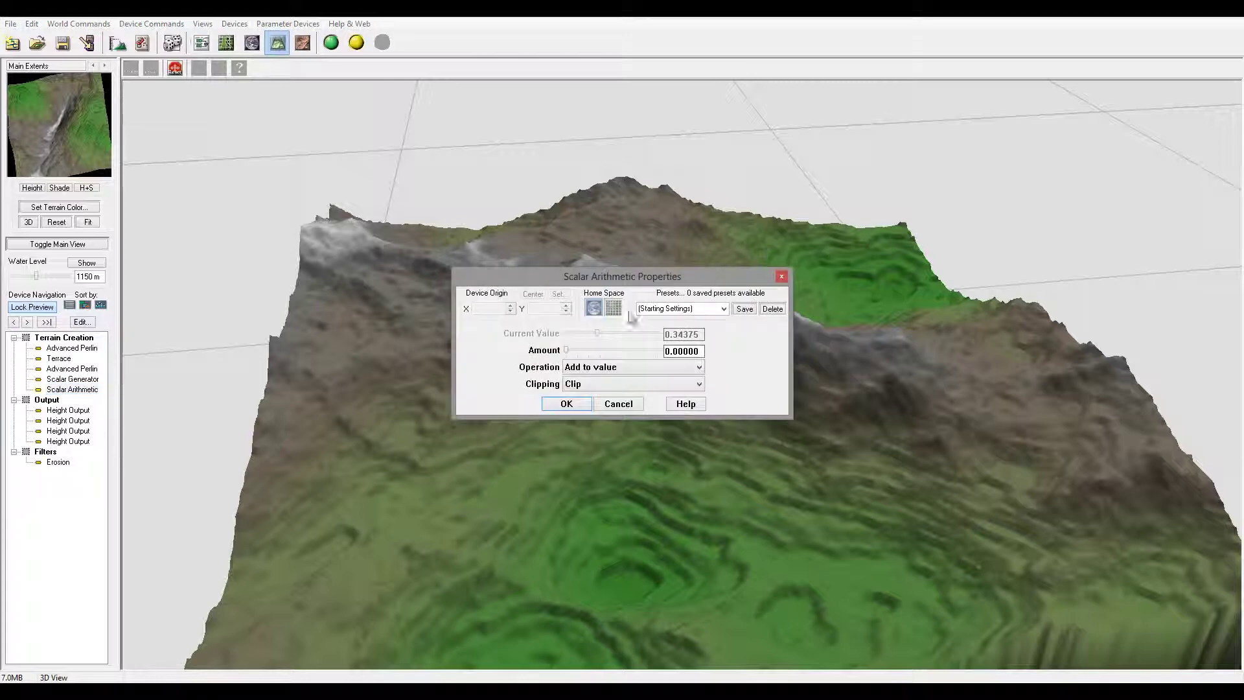
left_click_drag(622, 285, 821, 135)
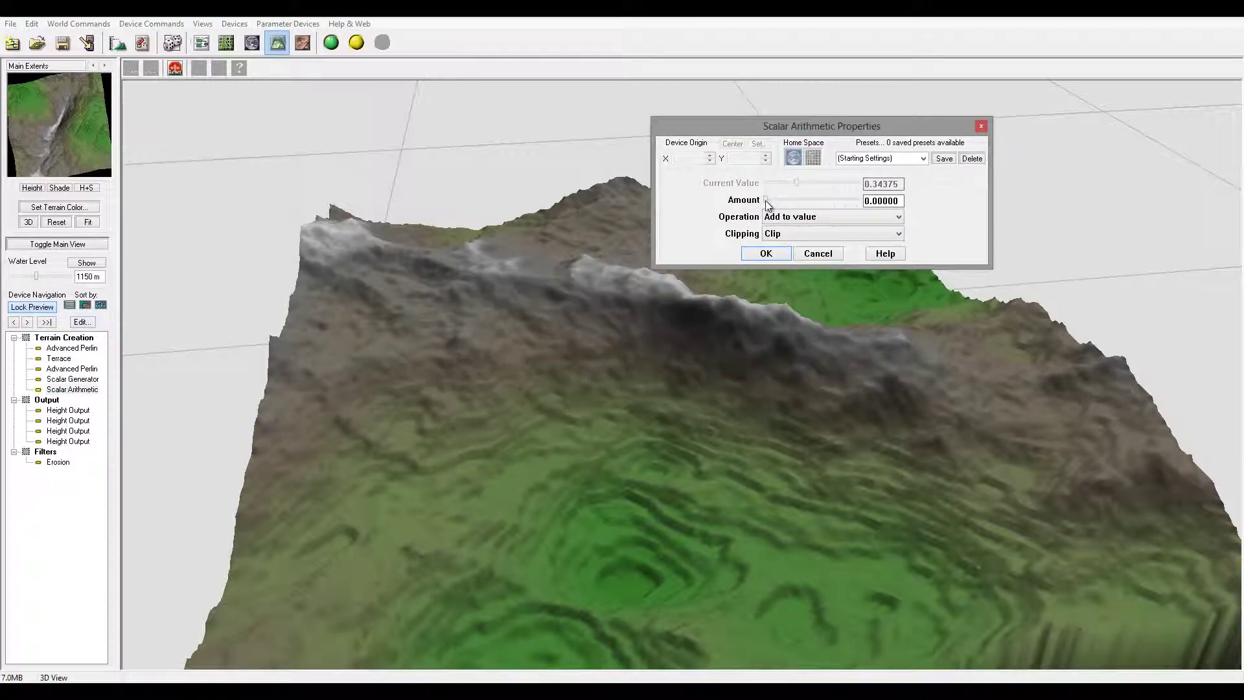
left_click_drag(766, 201, 807, 201)
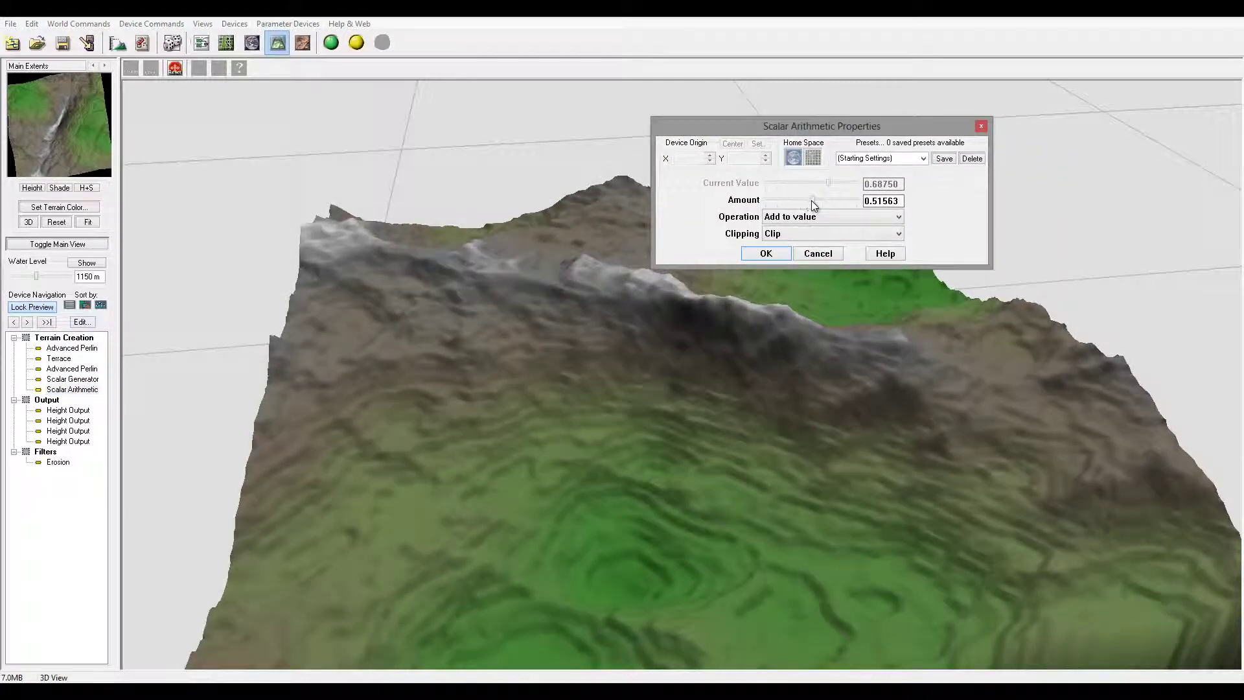
left_click(764, 253)
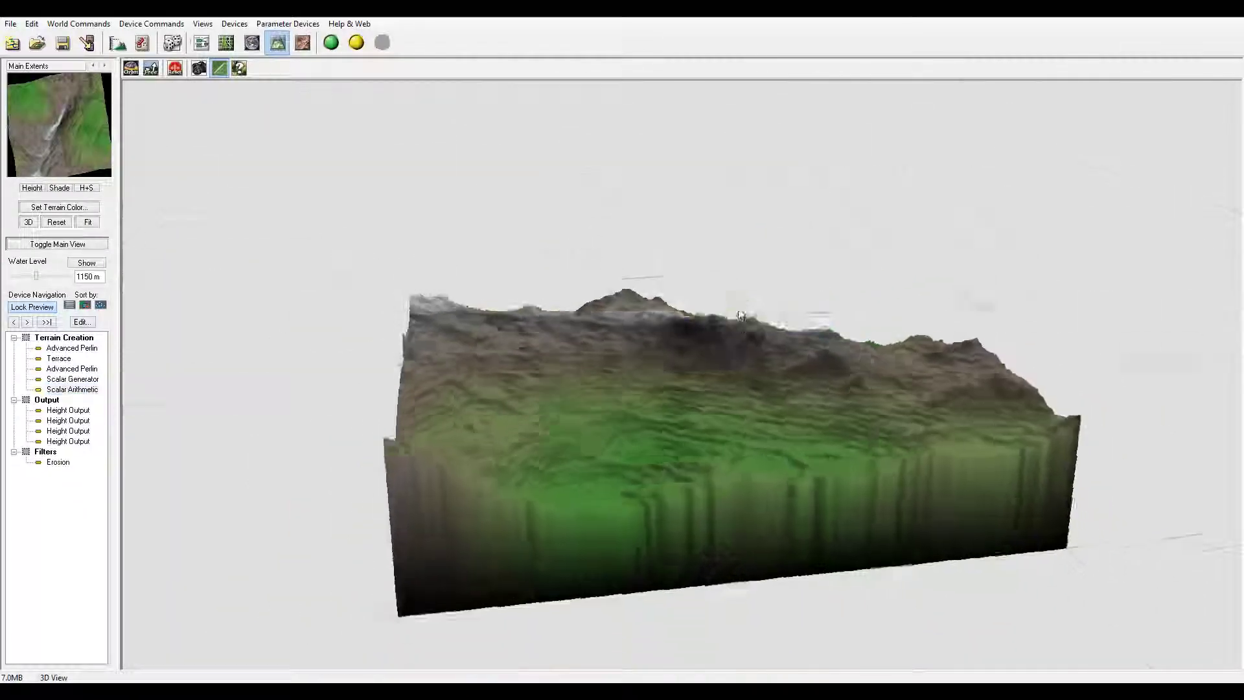
scroll(740, 315, "up", 5)
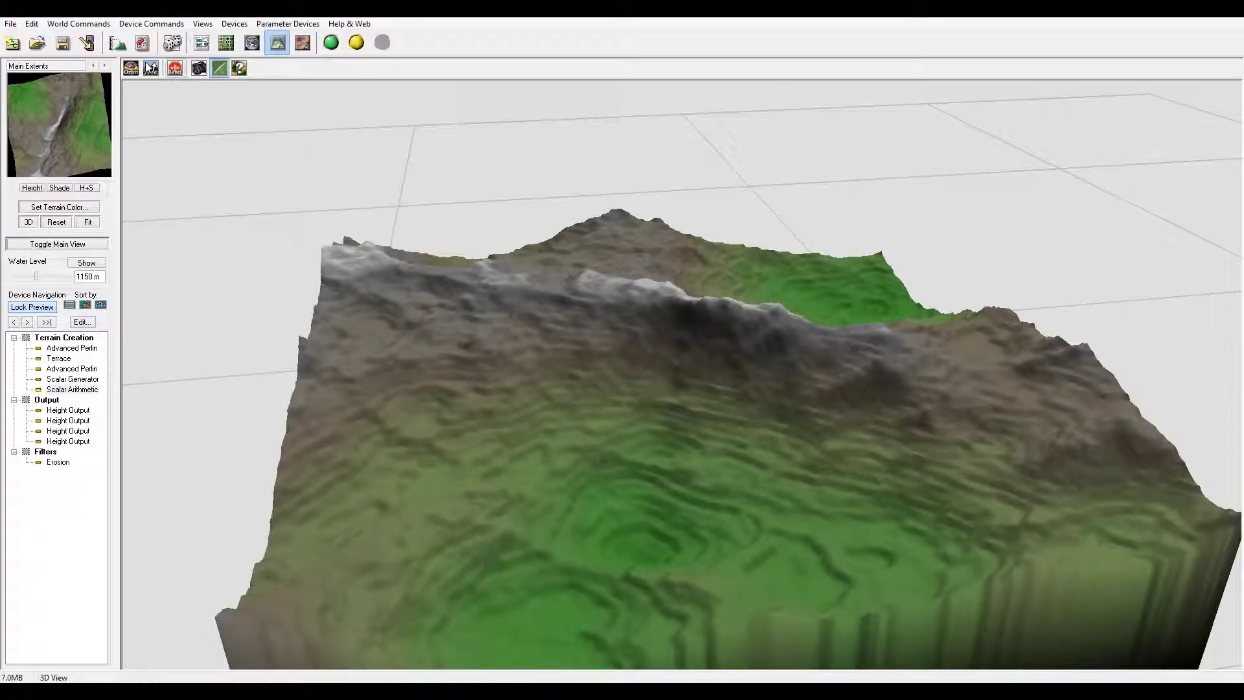
left_click(201, 43)
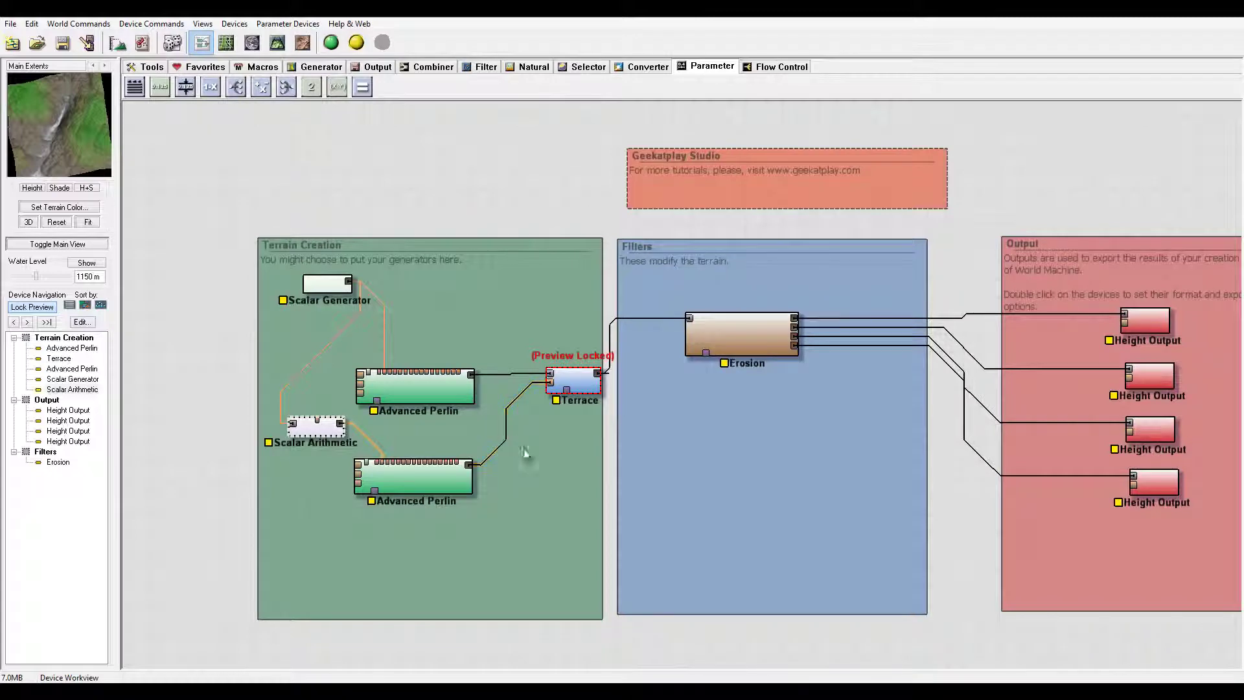
Insert an Inverter between the lower Advanced Perlin and Terrace, then show the 3D view.
left_click(483, 67)
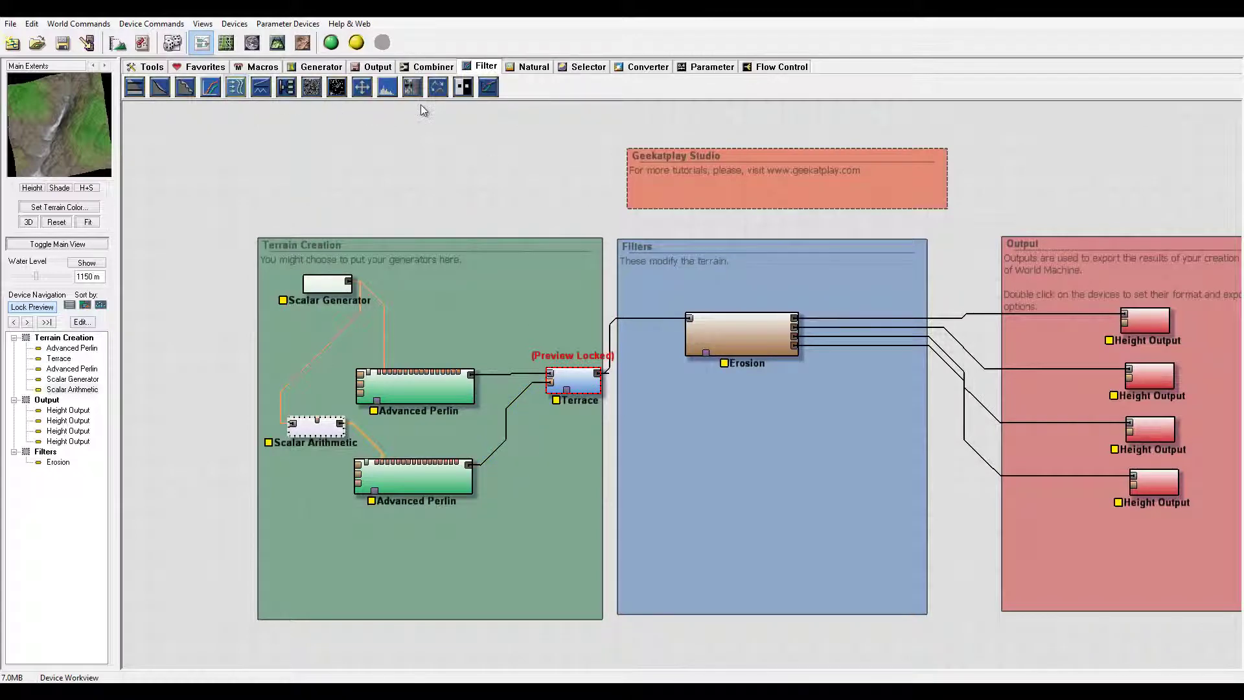
left_click_drag(461, 91, 547, 438)
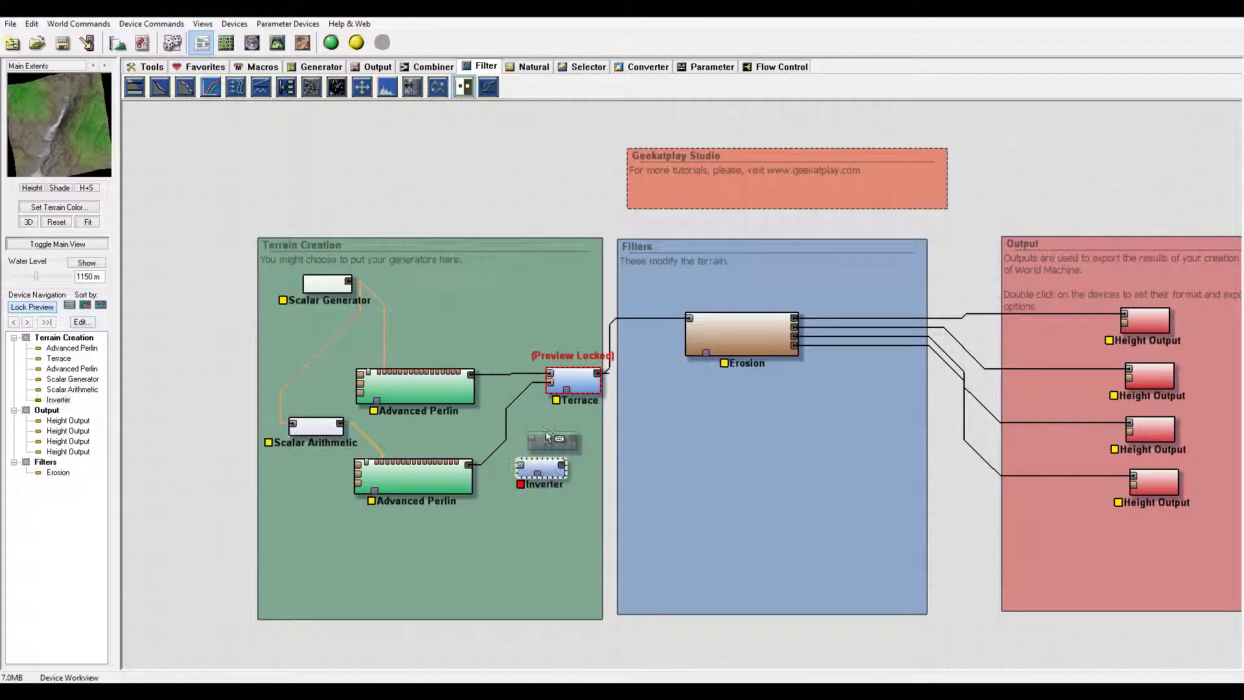
left_click_drag(468, 466, 566, 390)
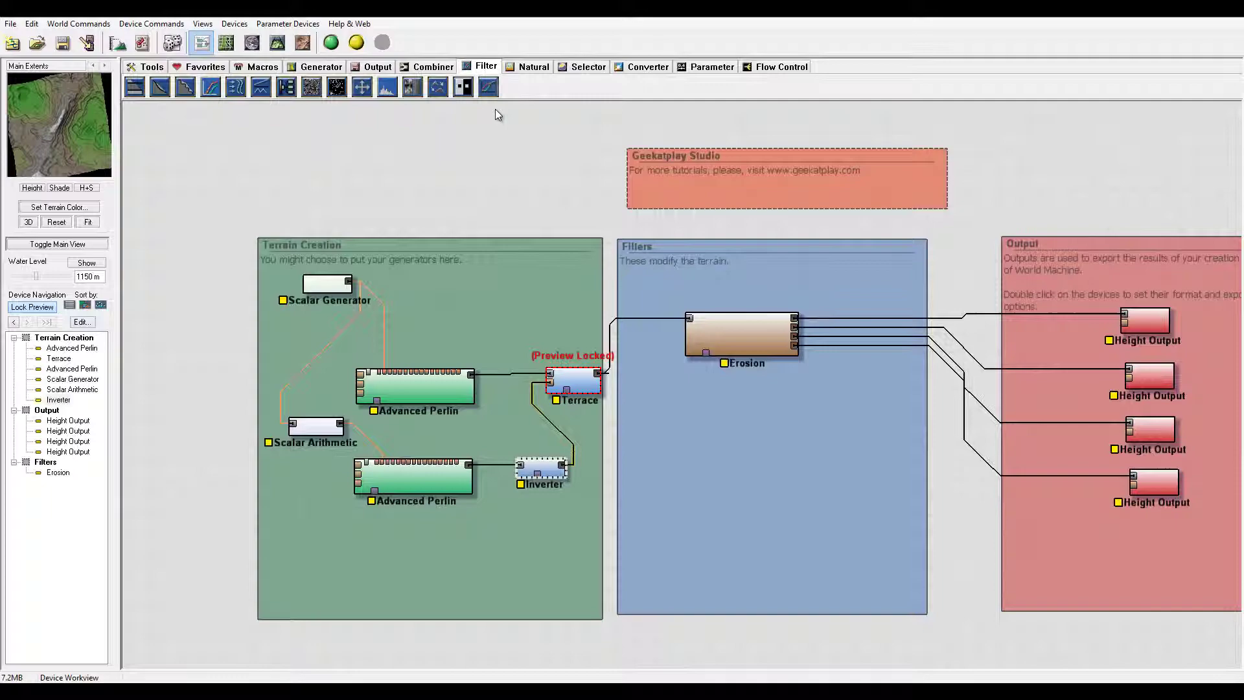
left_click(279, 43)
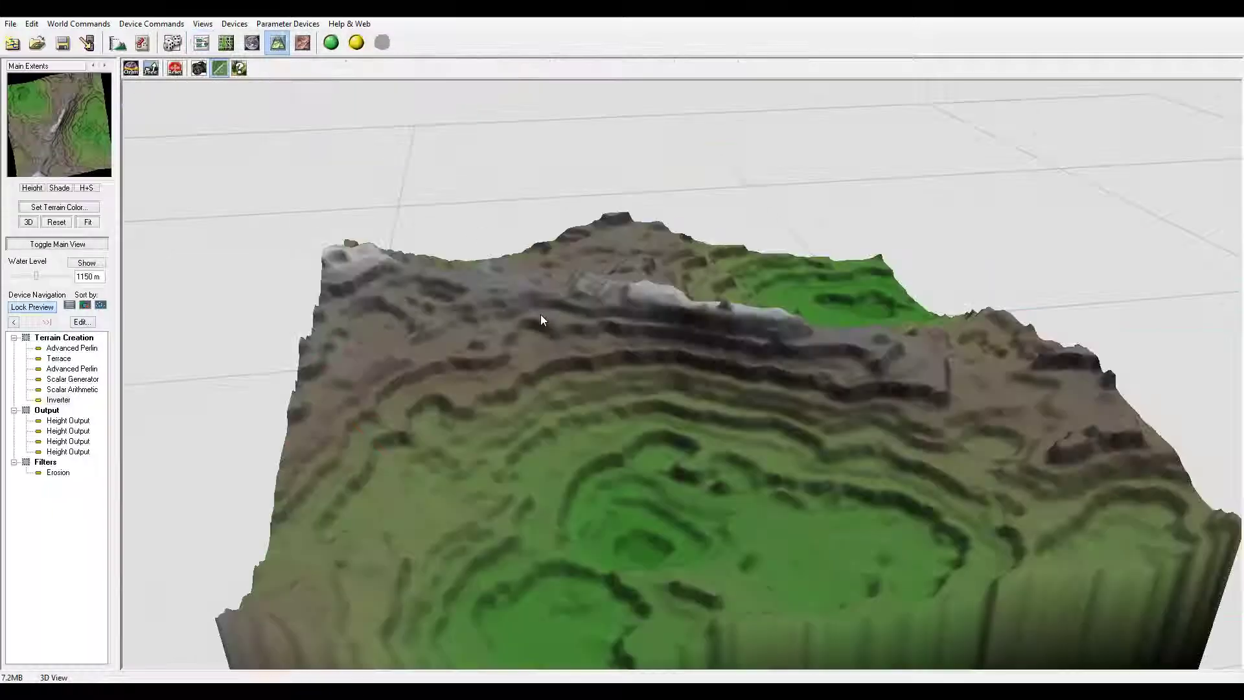
Orbit the 3D view to inspect the evenly stepped terrace lines.
left_click_drag(541, 314, 692, 361)
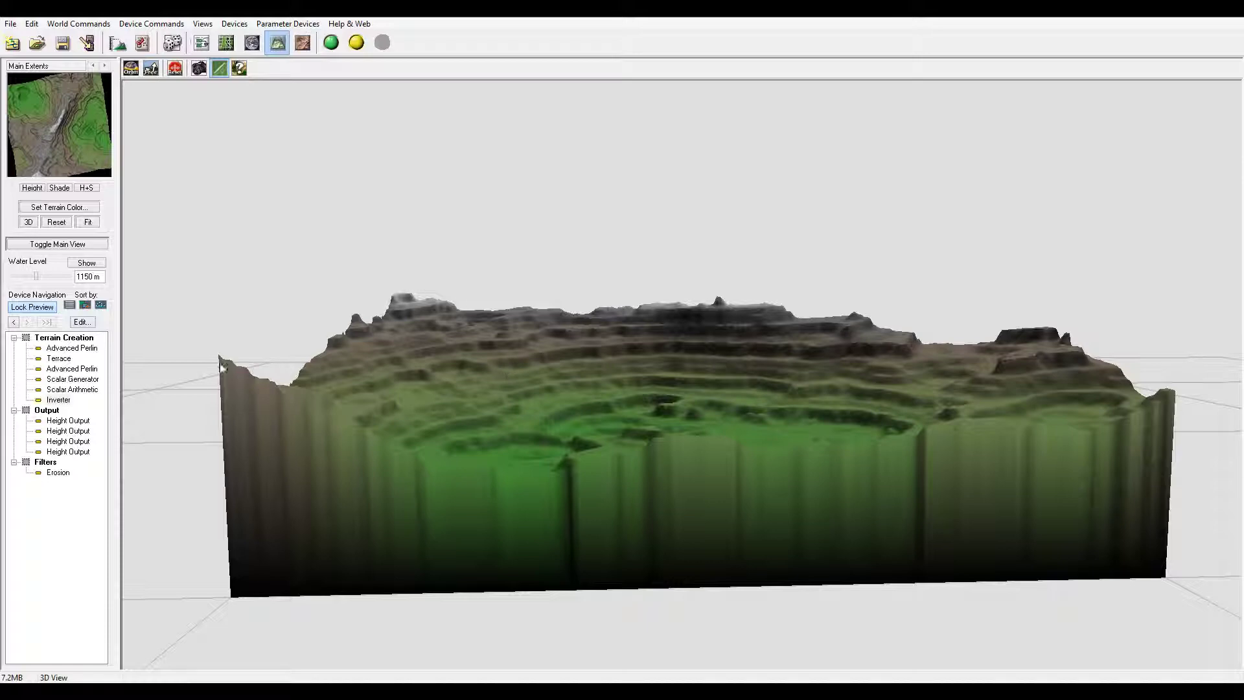
Lower the Scalar Arithmetic amount to 0.28125.
double_click(80, 391)
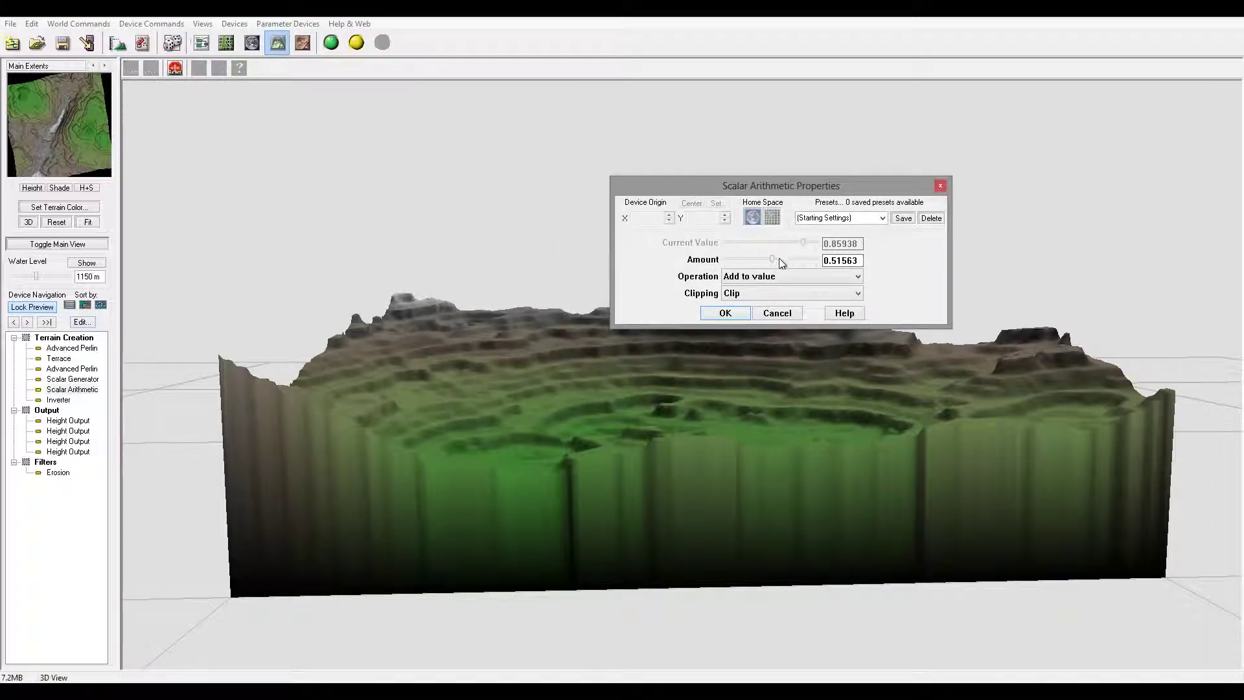
left_click_drag(778, 258, 747, 260)
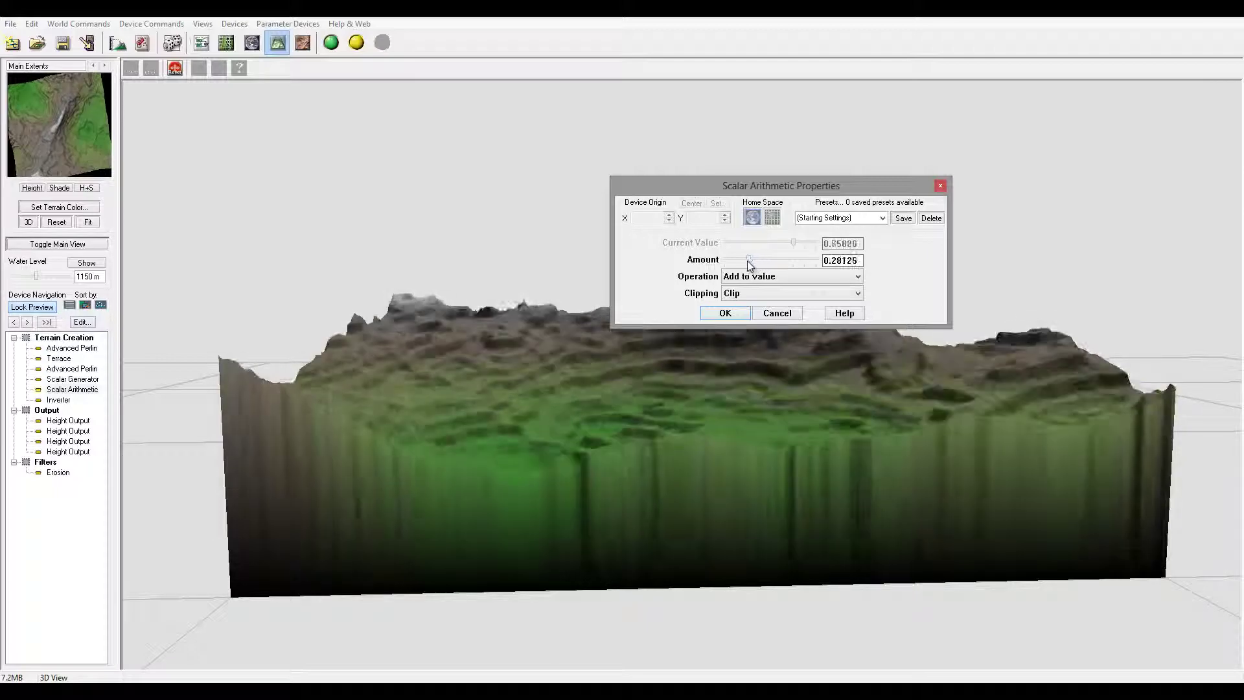
left_click(739, 311)
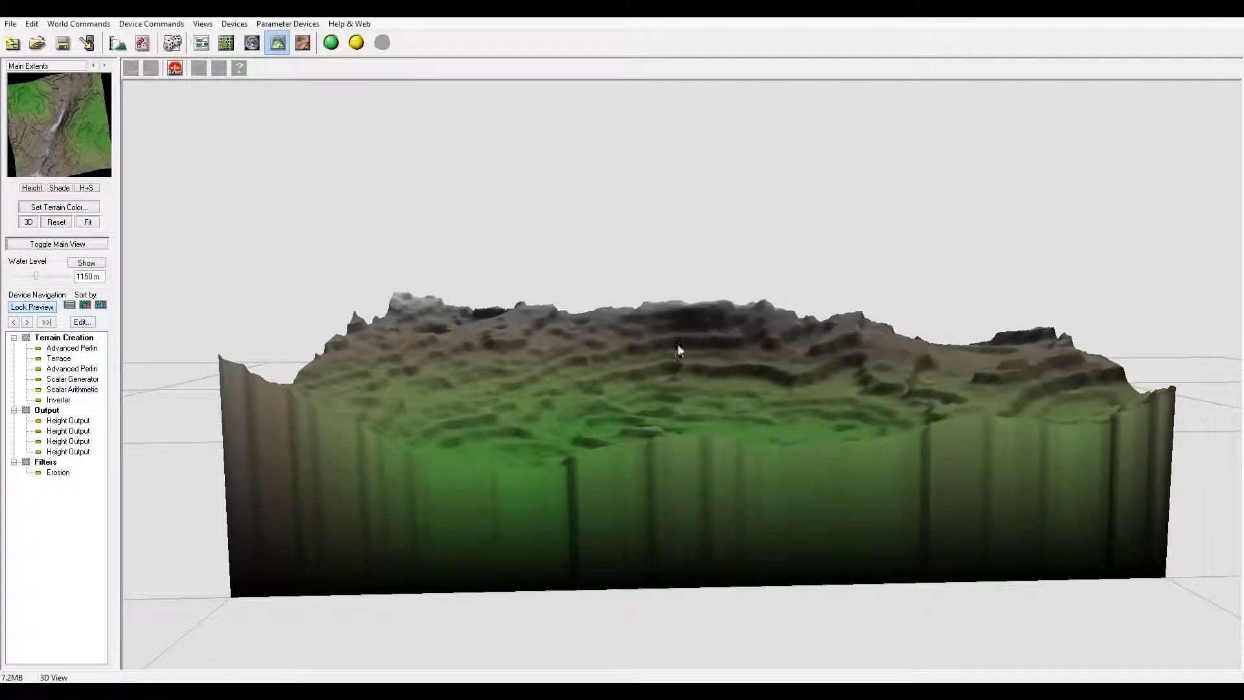
Orbit and zoom the 3D view to inspect the terraced bowl, ridge and cliff wall.
left_click_drag(678, 350, 635, 347)
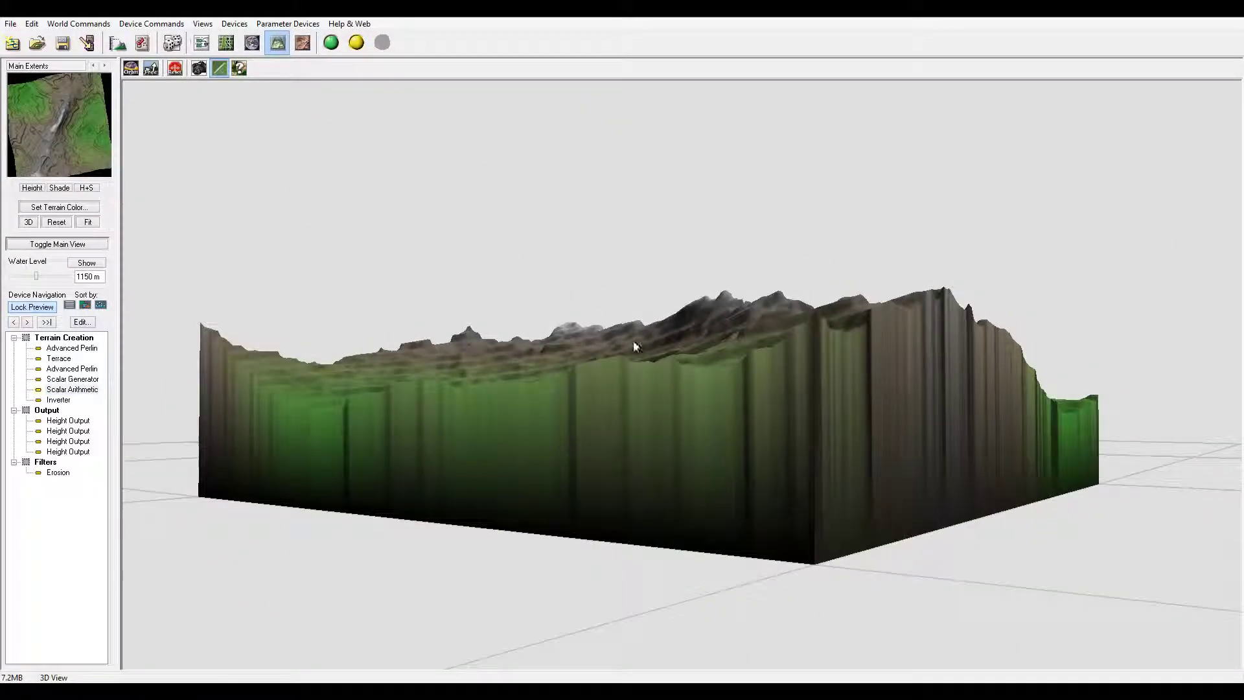
left_click_drag(416, 377, 621, 317)
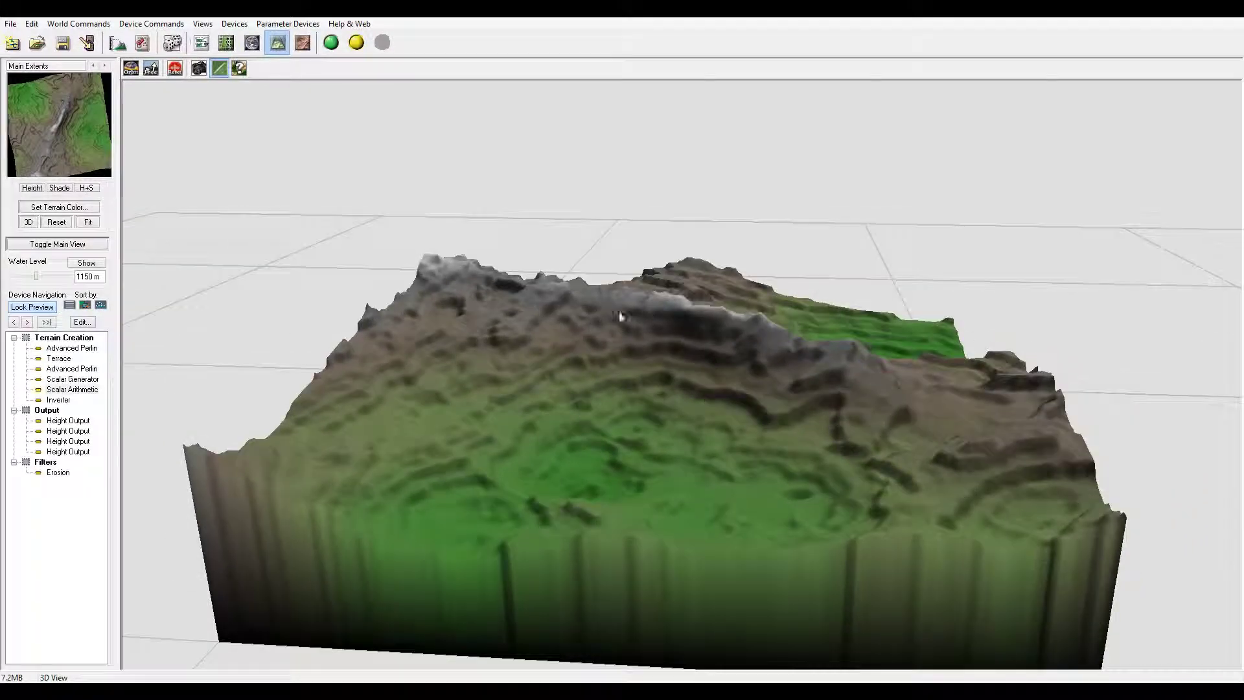
left_click_drag(646, 341, 850, 353)
scroll(852, 359, "up", 3)
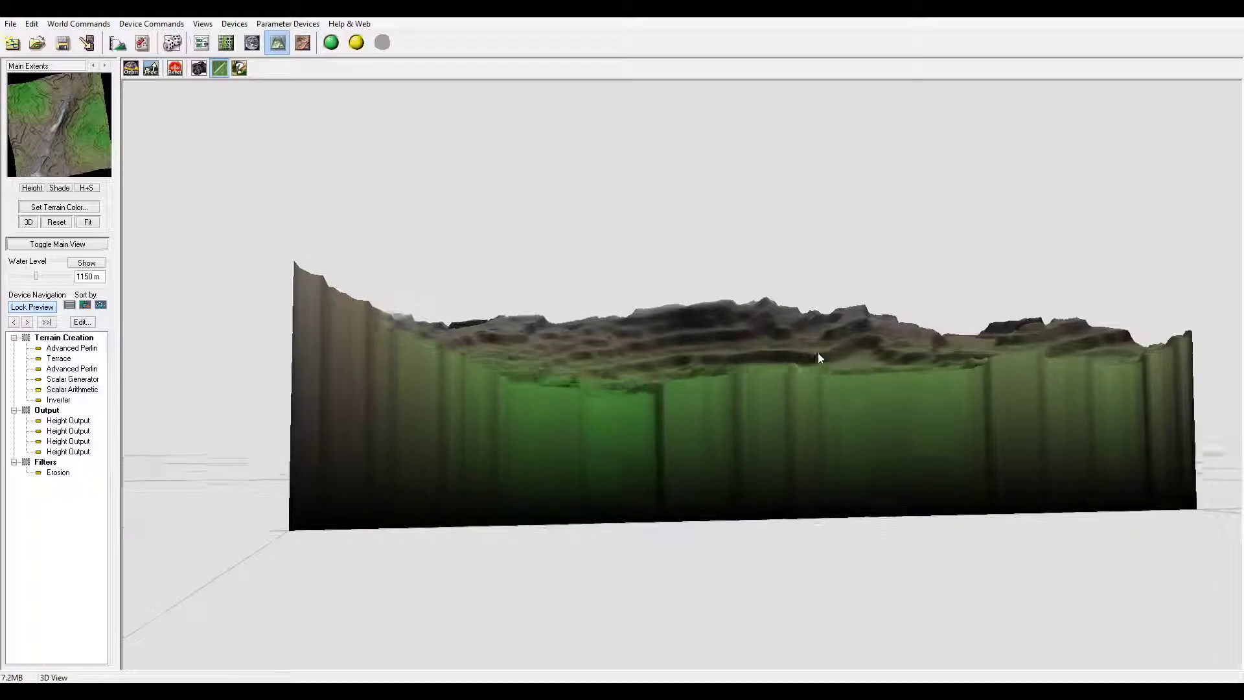
scroll(865, 347, "up", 2)
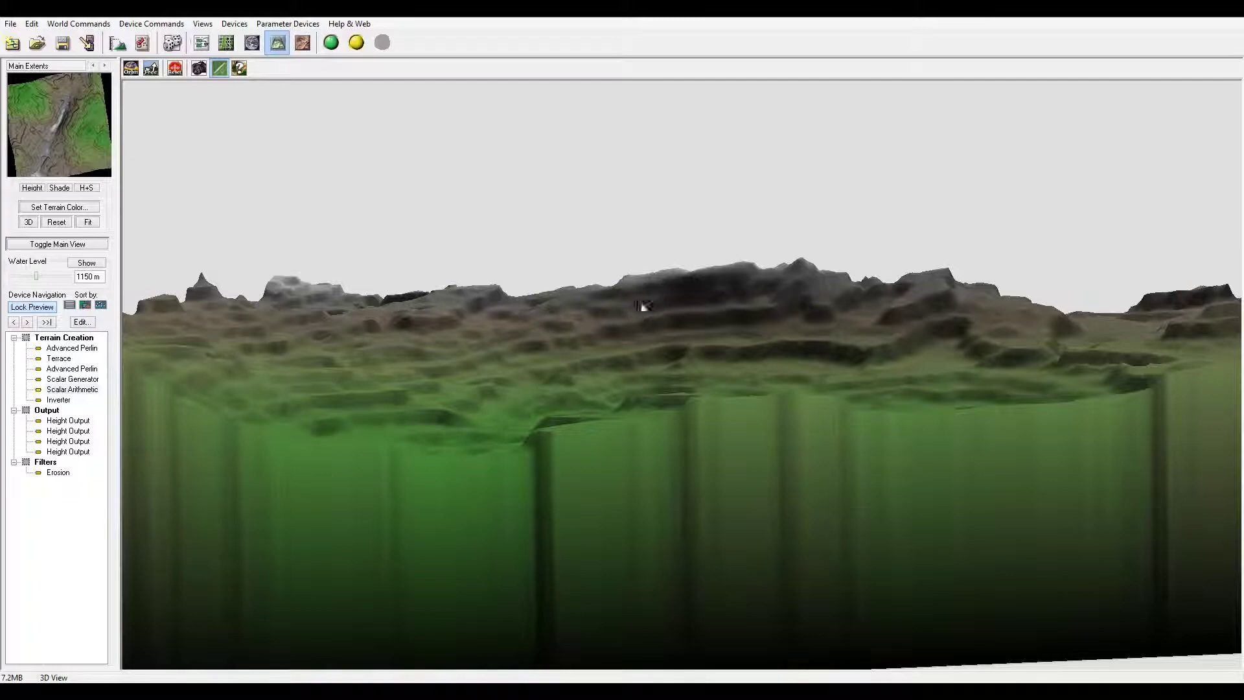
mouse_move(642, 305)
left_mouse_down()
mouse_move(692, 369)
mouse_move(641, 295)
left_mouse_up()
left_click_drag(377, 398, 398, 357)
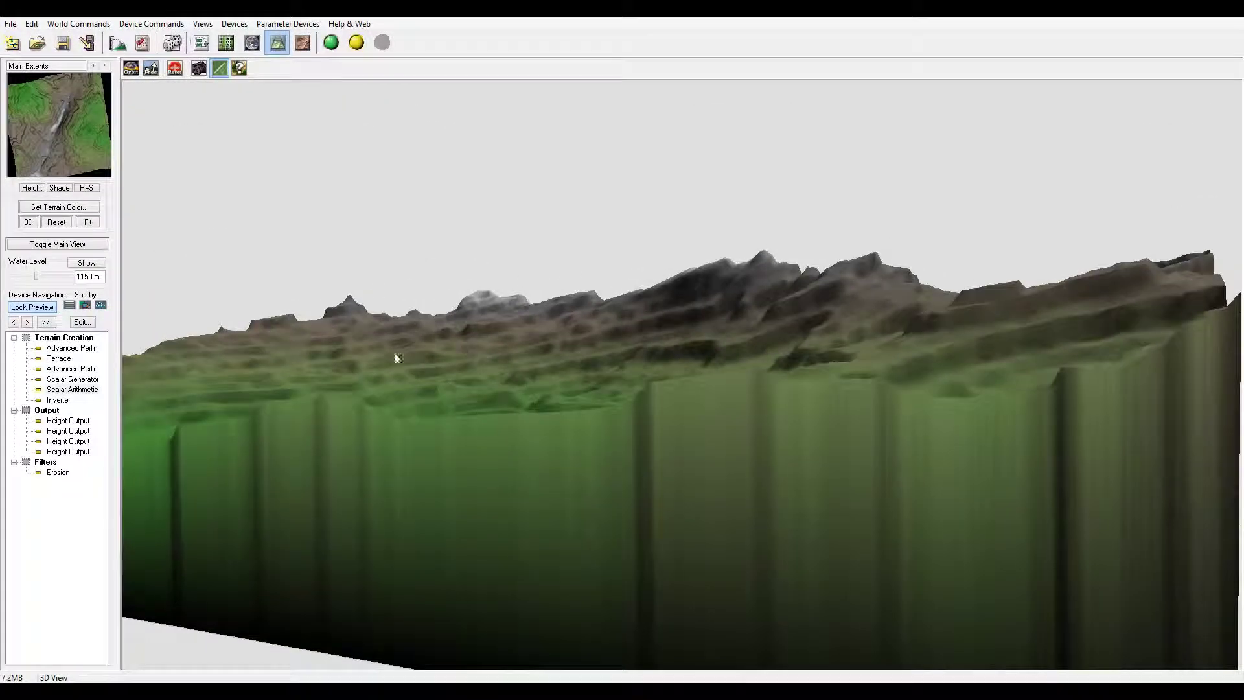
left_click_drag(698, 305, 625, 368)
left_click_drag(809, 355, 480, 336)
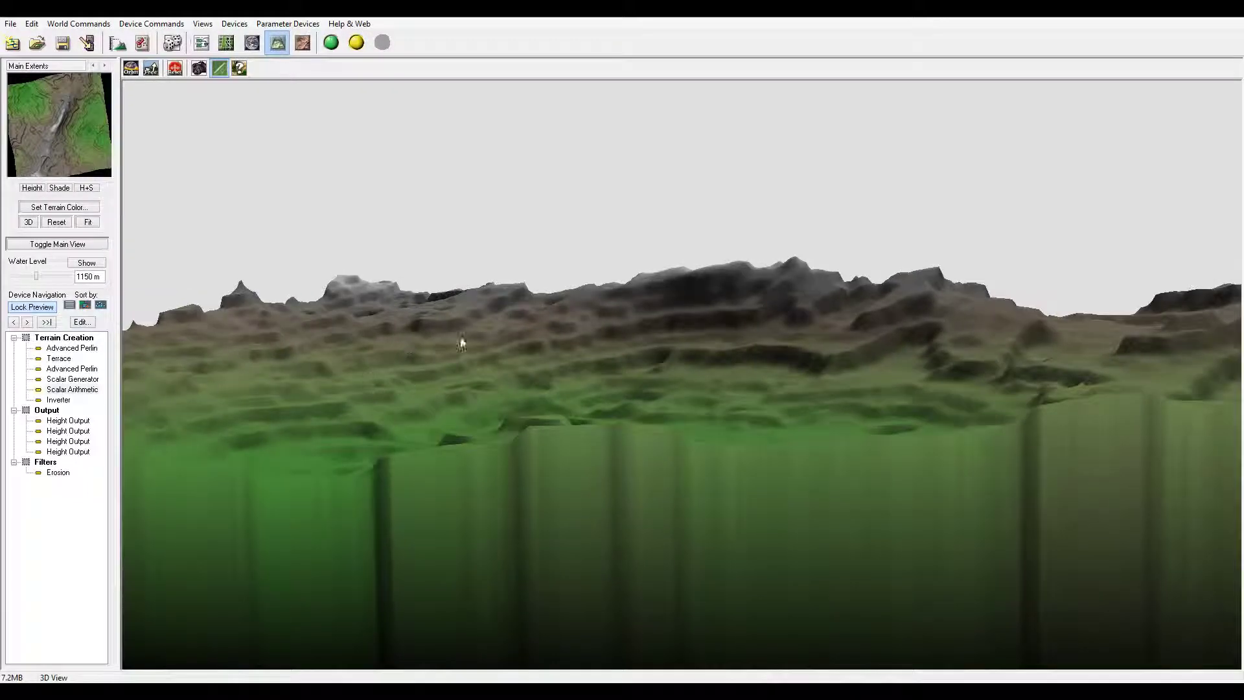
left_click_drag(800, 348, 773, 394)
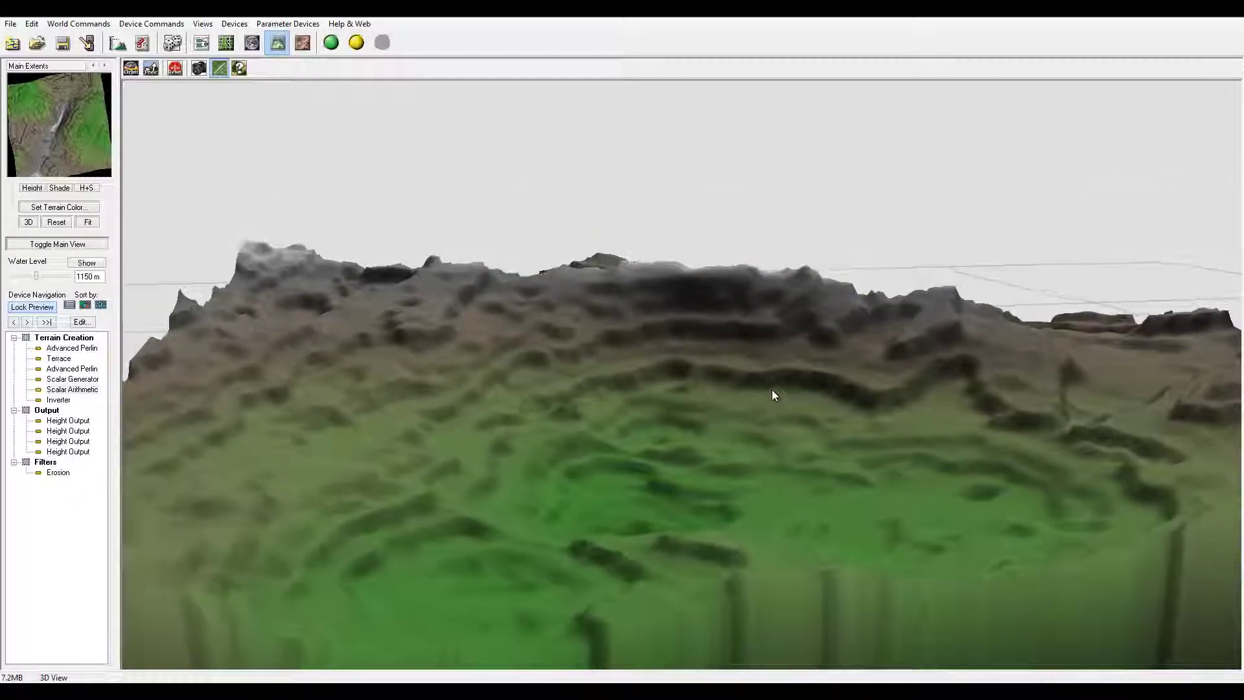
Set the Scalar Arithmetic amount to 0.10938 after trying 0.95313 and 0.54688.
double_click(72, 391)
left_click_drag(671, 279, 787, 146)
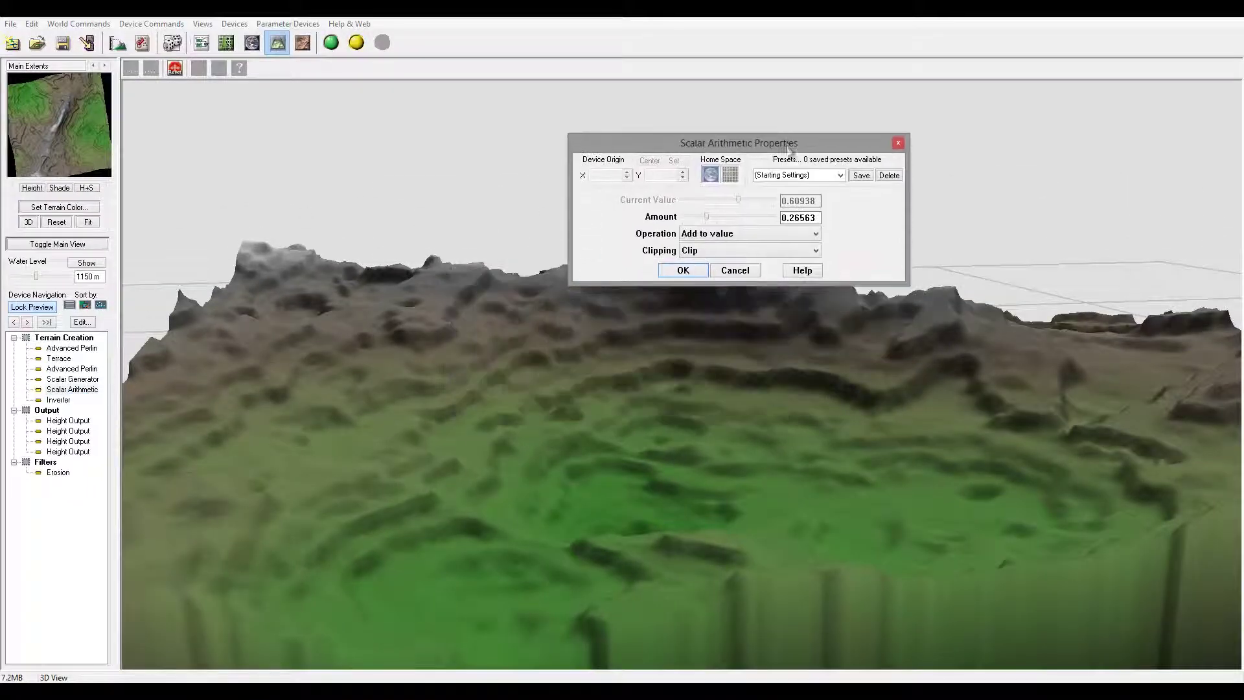
left_click_drag(710, 221, 769, 217)
left_click(739, 222)
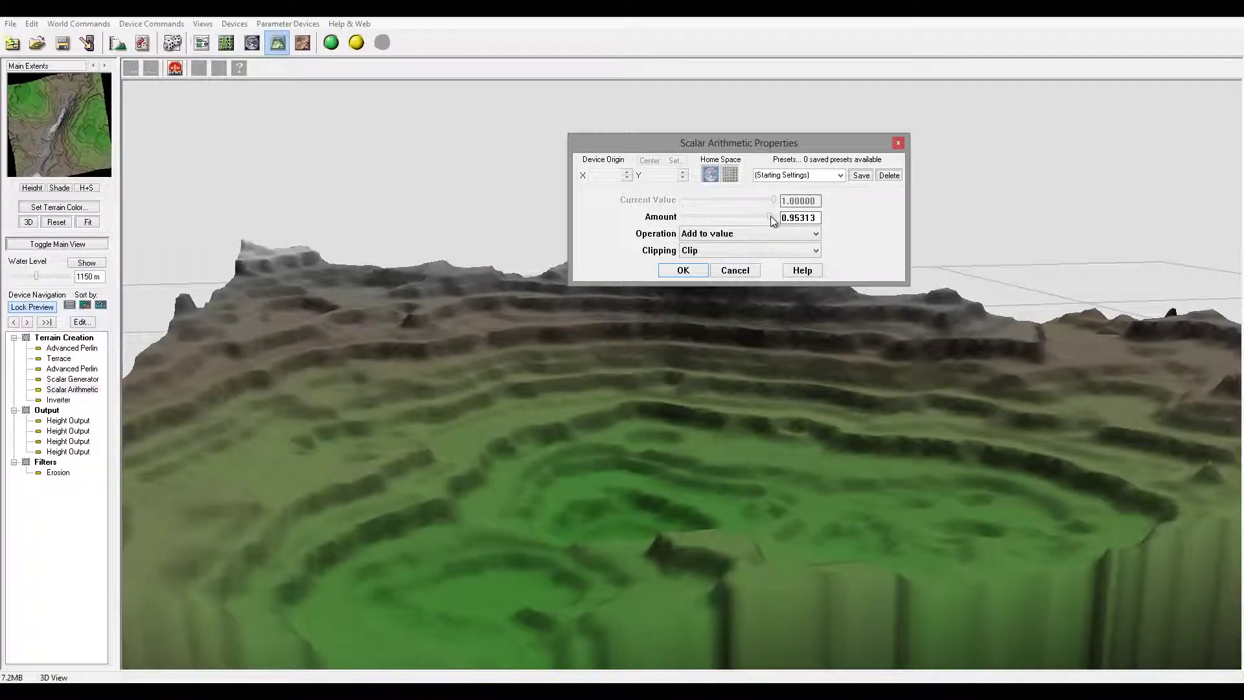
mouse_move(734, 222)
left_mouse_down()
mouse_move(697, 222)
mouse_move(741, 219)
mouse_move(720, 213)
left_mouse_up()
left_click(685, 270)
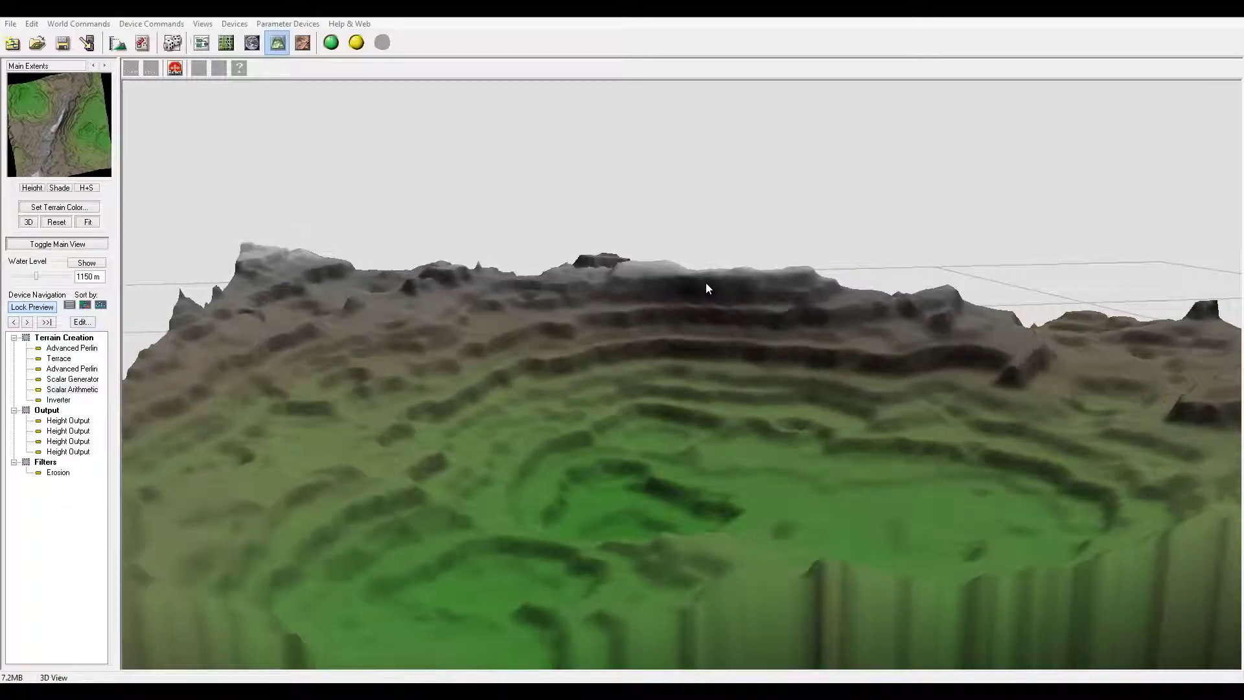
left_click_drag(734, 352, 603, 336)
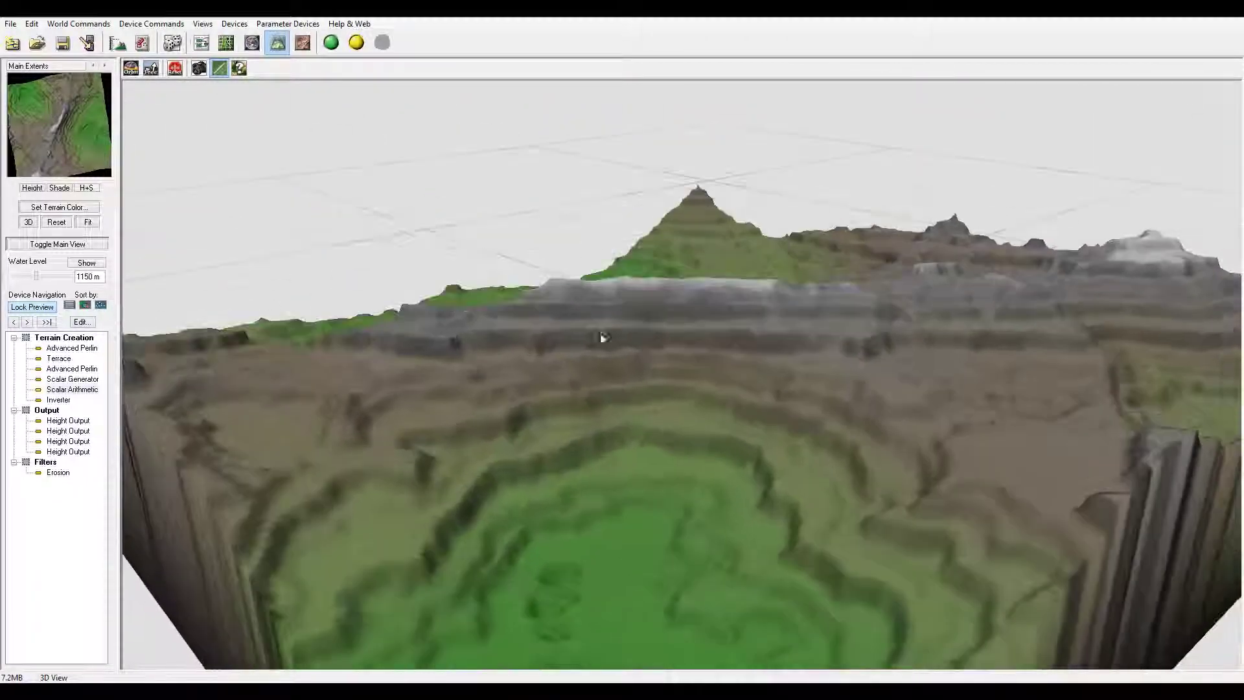
Give the Terrace filter 44 terraces, adjusted layering, and a terrace shape of 0.99.
double_click(57, 358)
left_click_drag(585, 355, 601, 351)
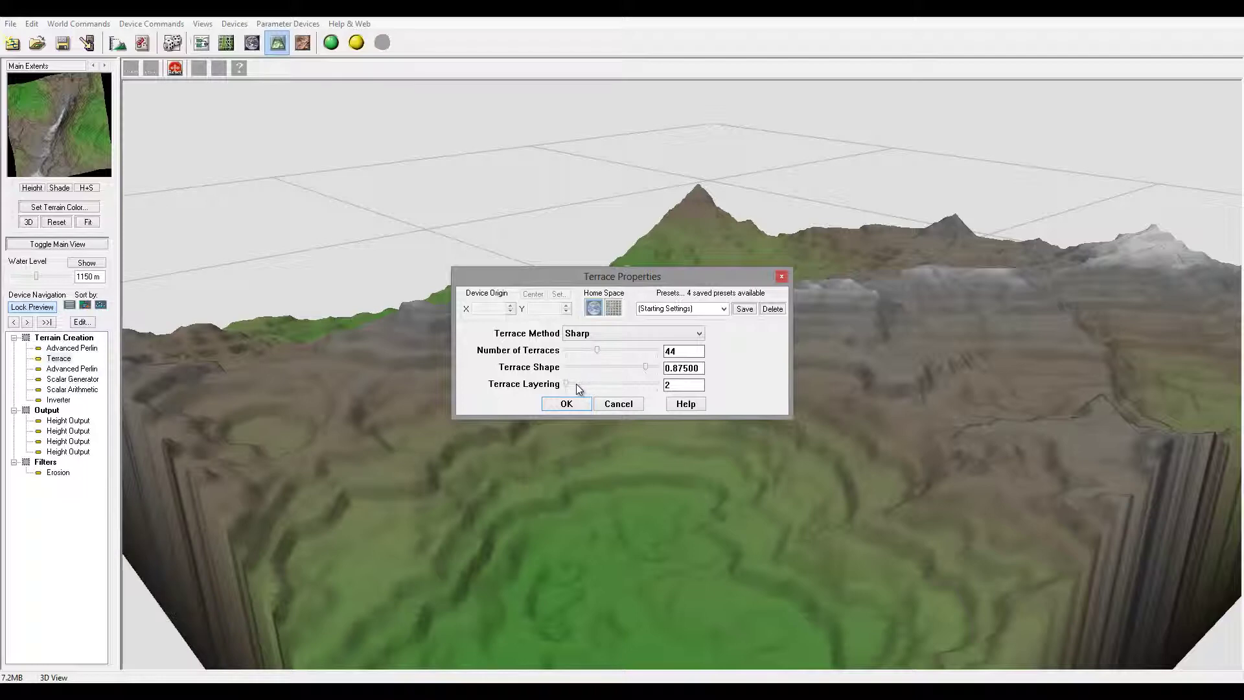
left_click_drag(570, 383, 589, 388)
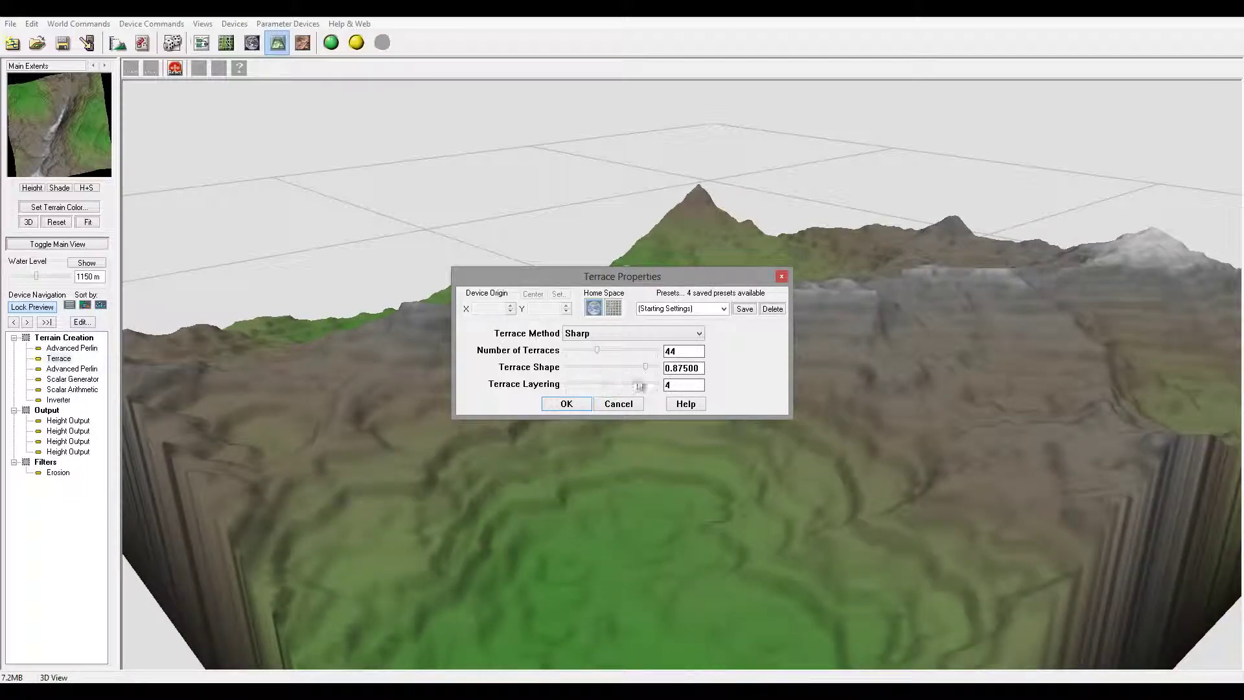
mouse_move(646, 368)
left_mouse_down()
mouse_move(611, 367)
mouse_move(660, 370)
left_mouse_up()
left_click(566, 404)
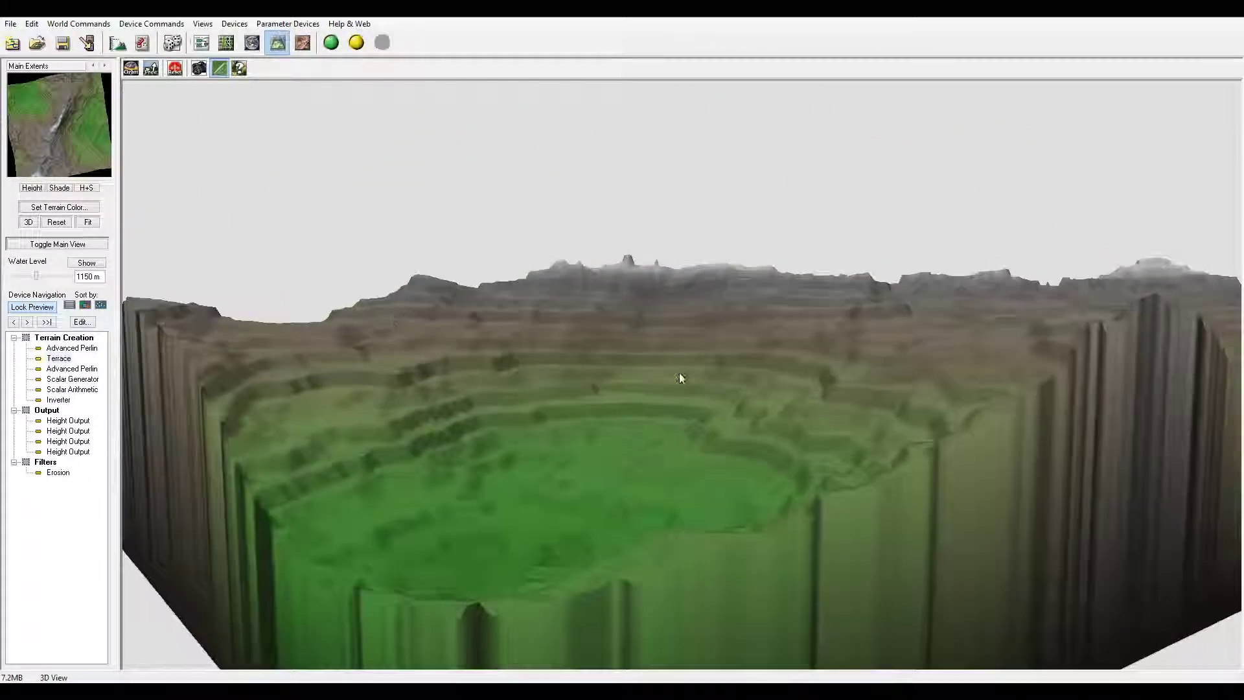
left_click_drag(679, 379, 728, 436)
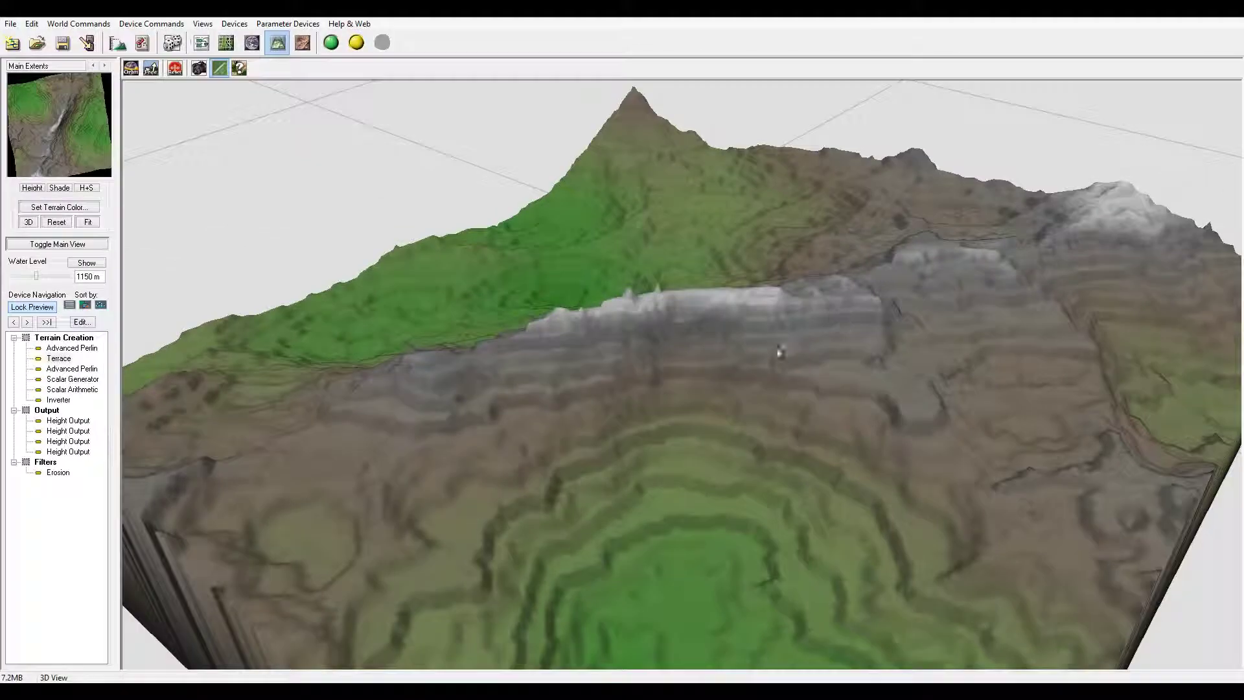
left_click_drag(783, 353, 418, 257)
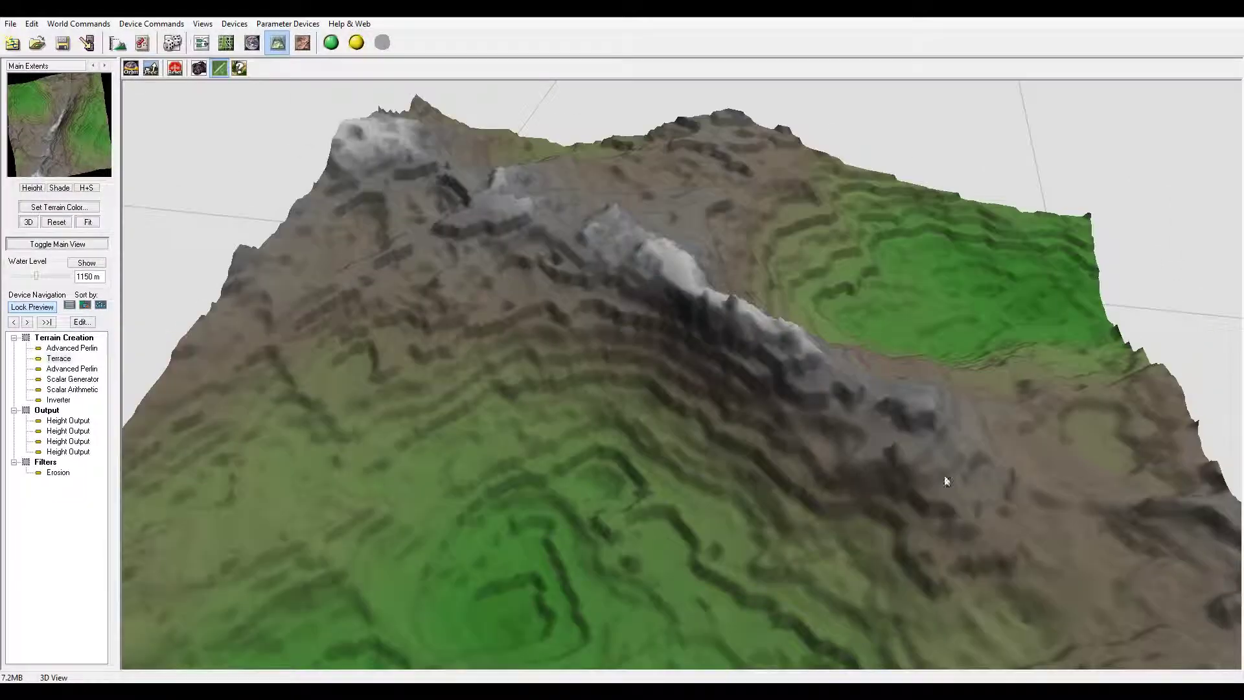
left_click_drag(945, 481, 601, 220)
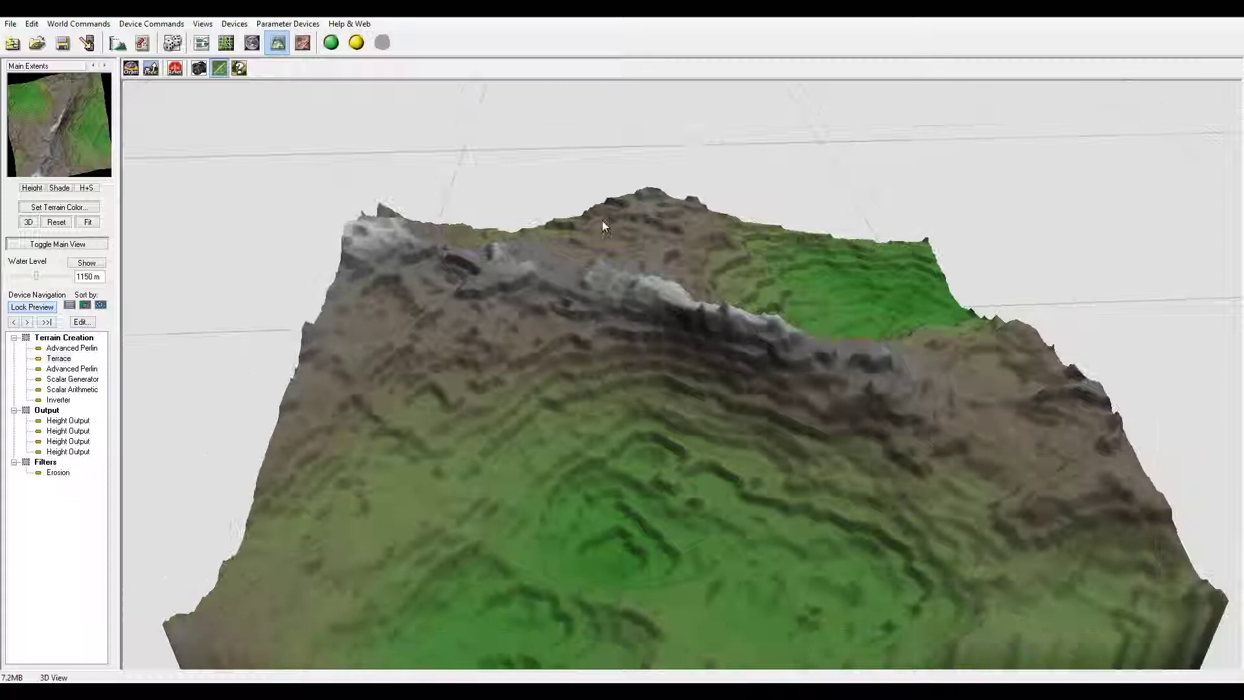
Return to the Device Workview graph and nudge the lower Advanced Perlin node slightly.
left_click(193, 45)
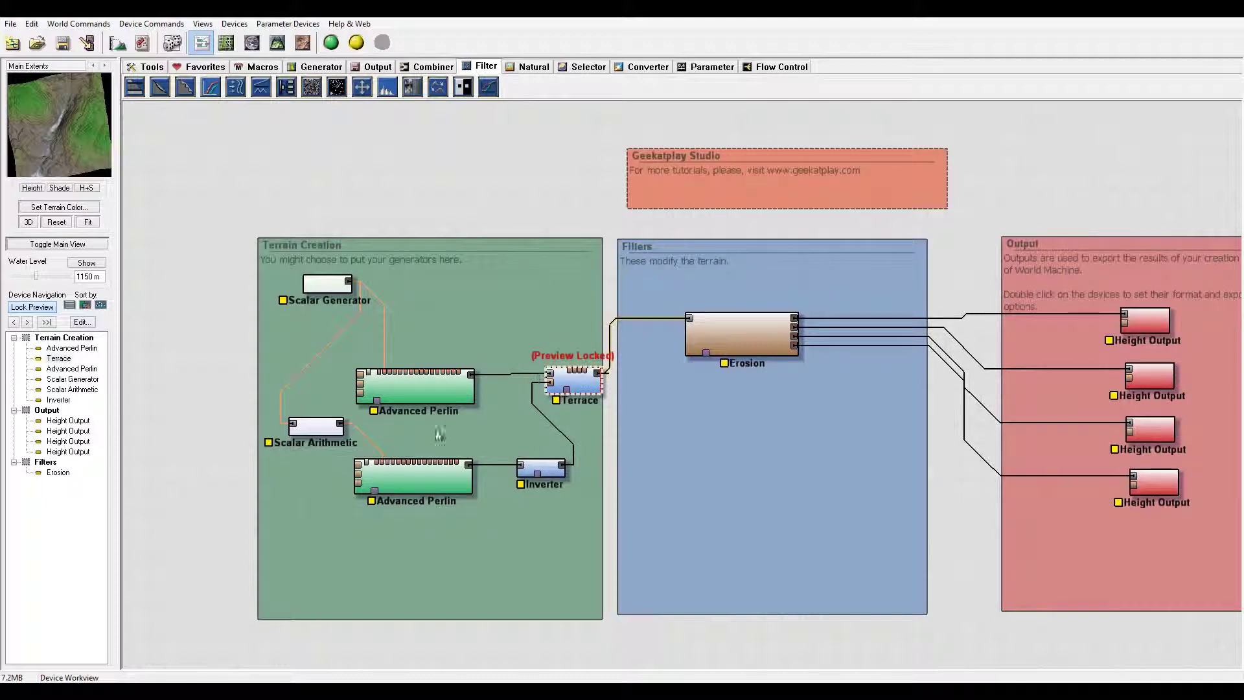
left_click_drag(418, 485, 424, 491)
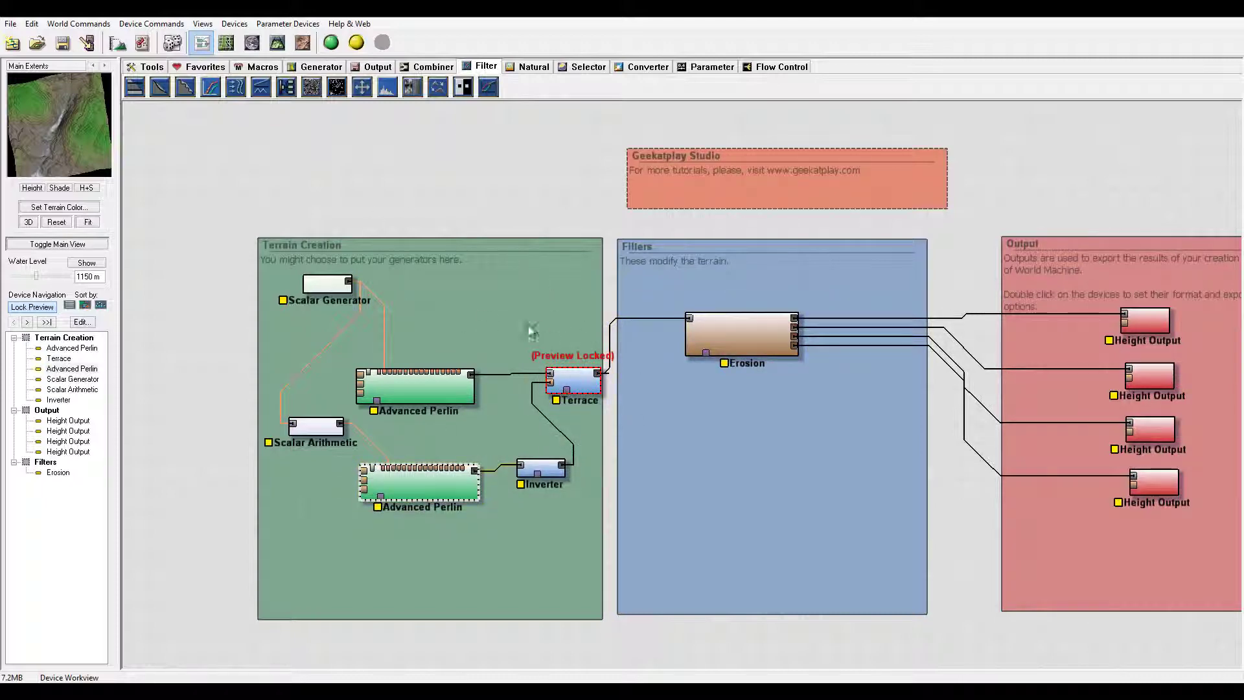